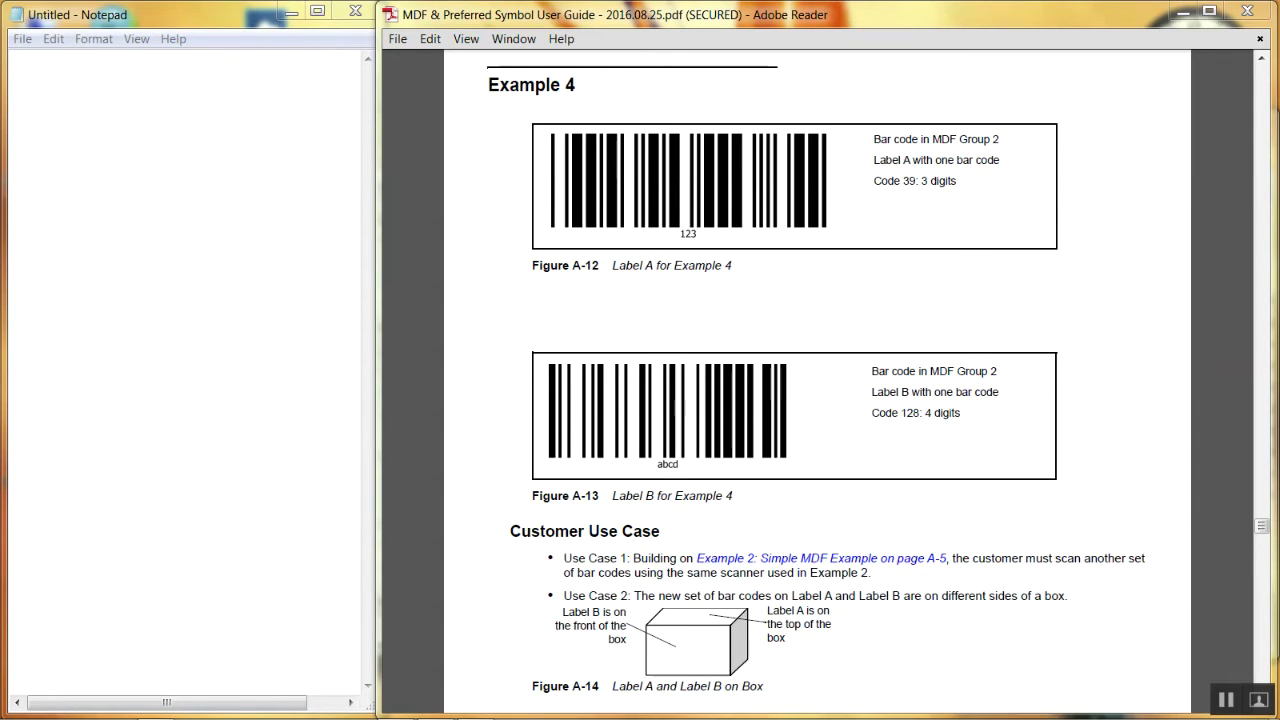
Step: In 123Scan², create a configuration file for the USB-connected DS3608-STANDARD SR scanner using plug-in Release 007 - 2016.07.27 (CAACJS00-002-R01)
left_click_drag(1262, 525, 1262, 552)
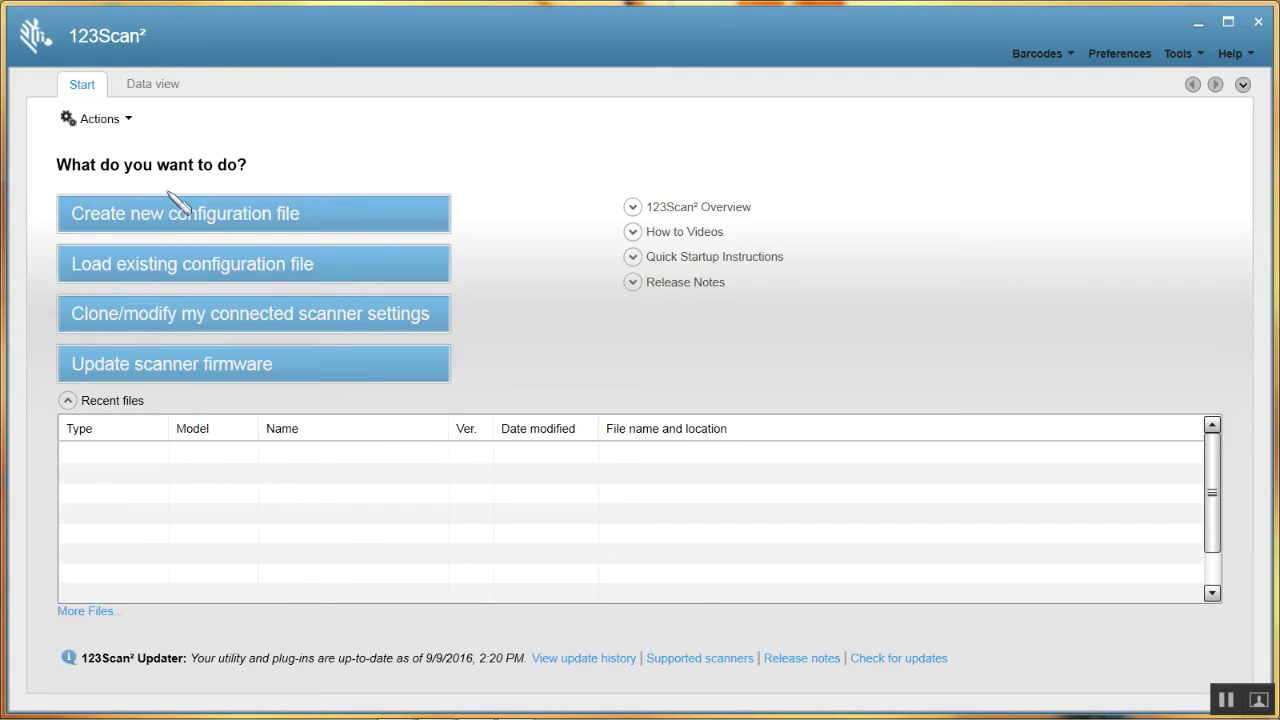
left_click(183, 224)
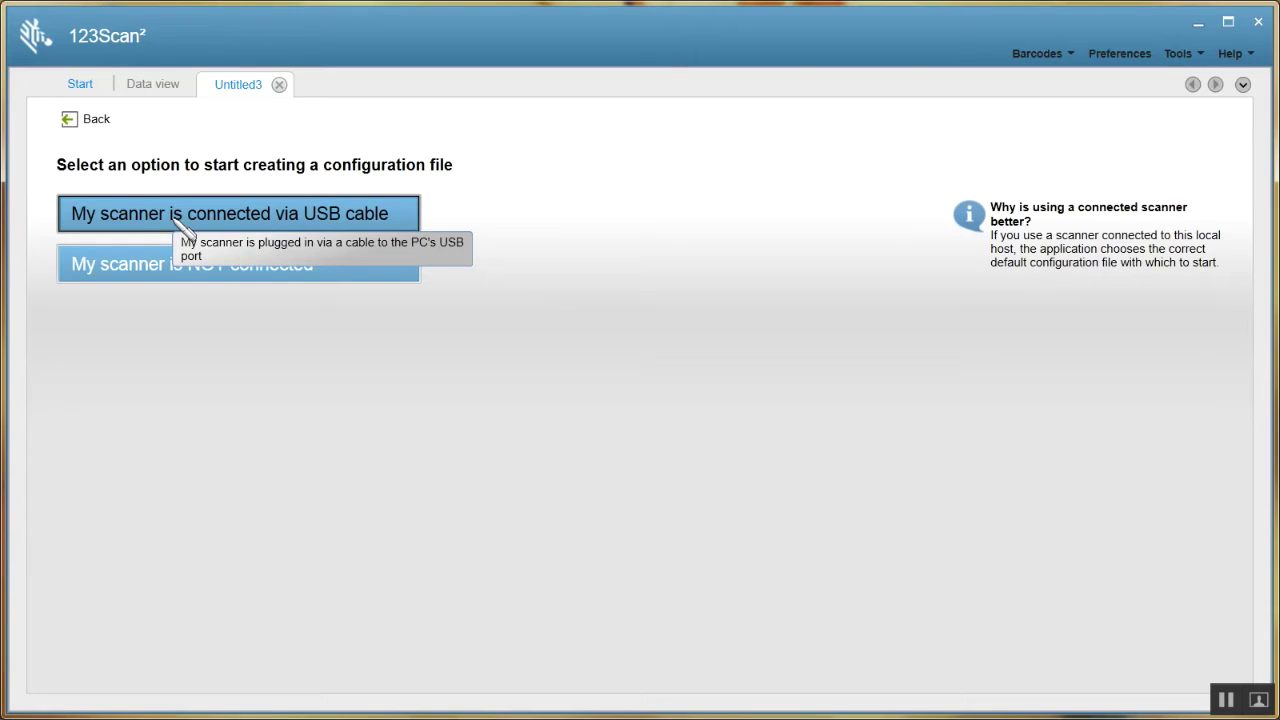
left_click(183, 224)
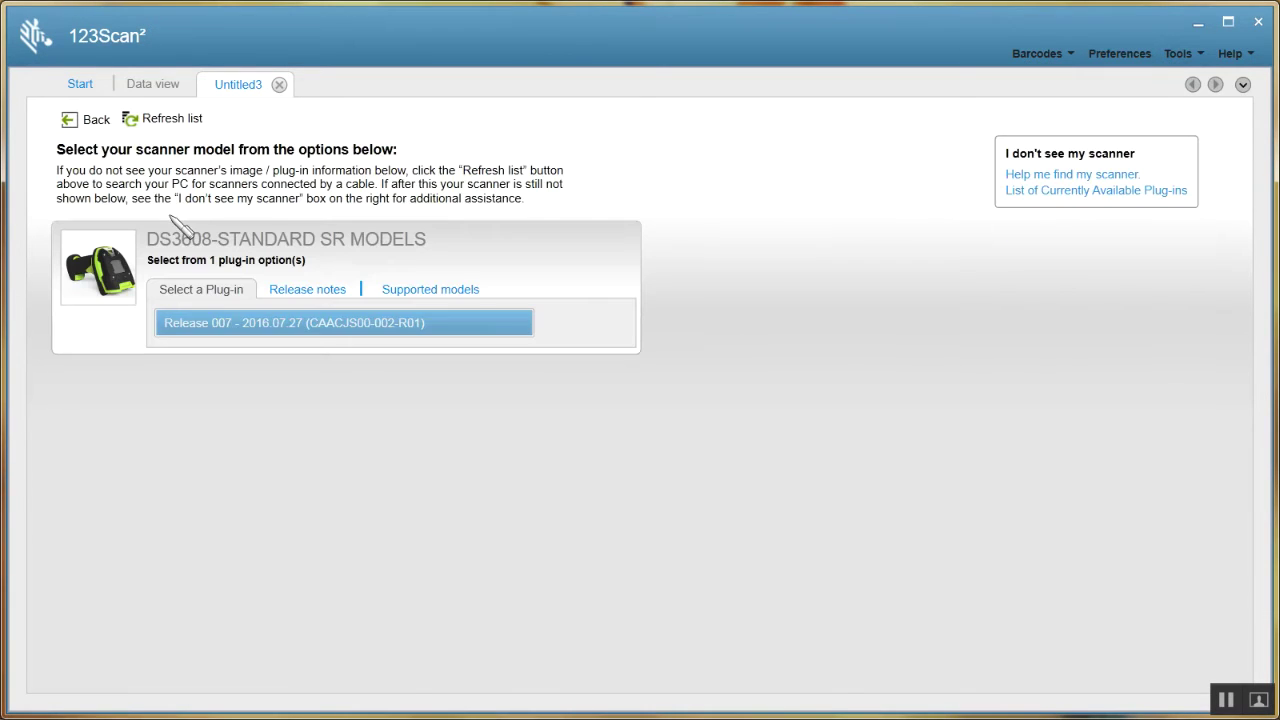
left_click(230, 323)
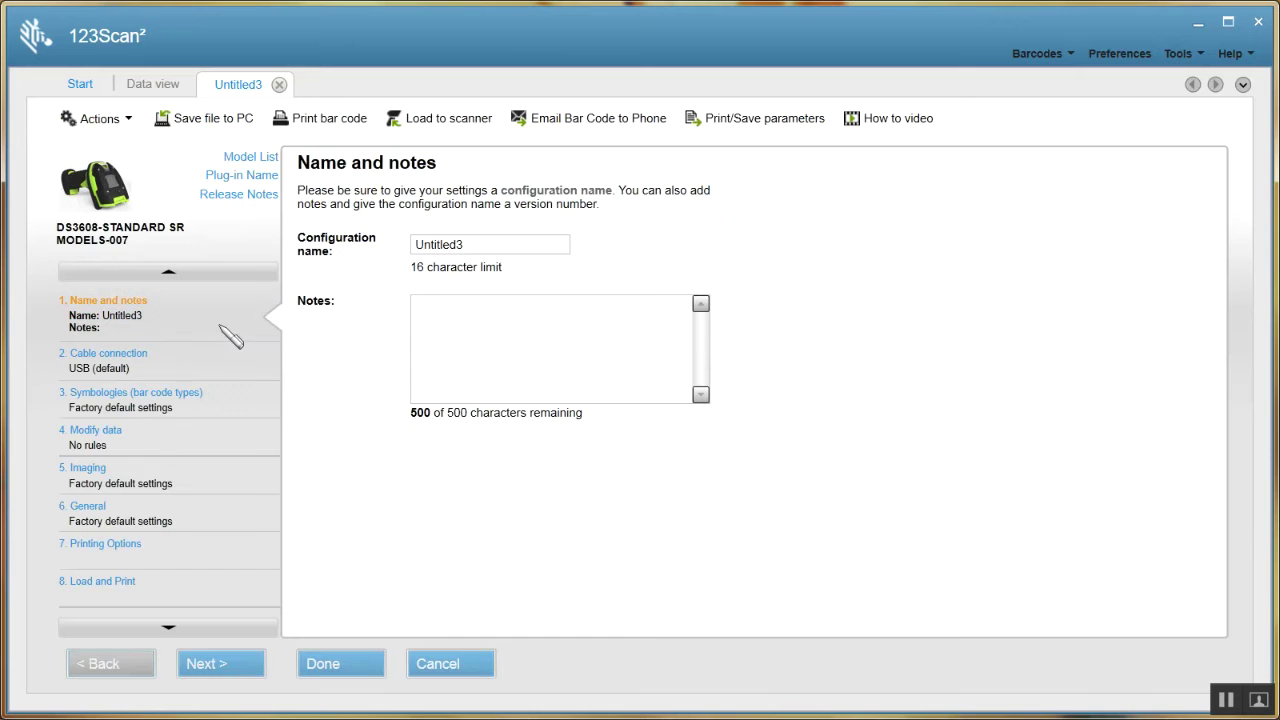
Step: Enable advanced complex data modifications and insert a first Multicode Data Formatting (MDF) rule, dismissing the introductory dialog
left_click(102, 437)
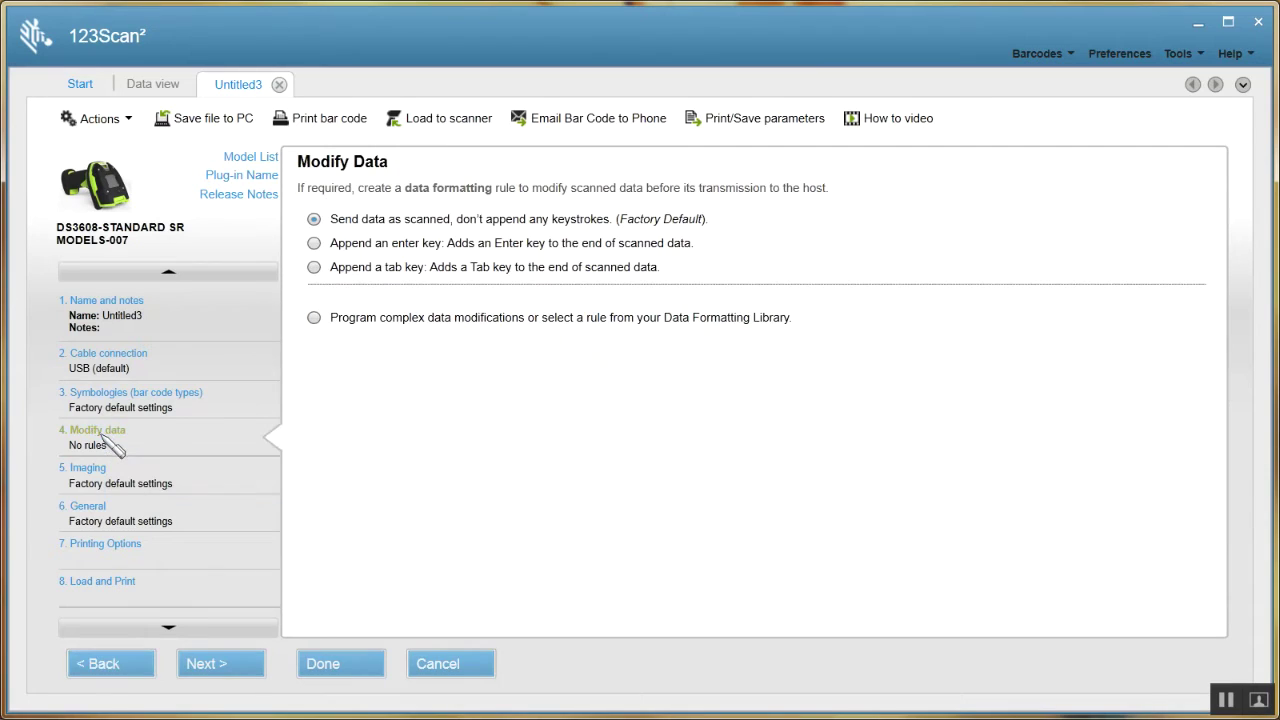
left_click(322, 317)
left_click(400, 449)
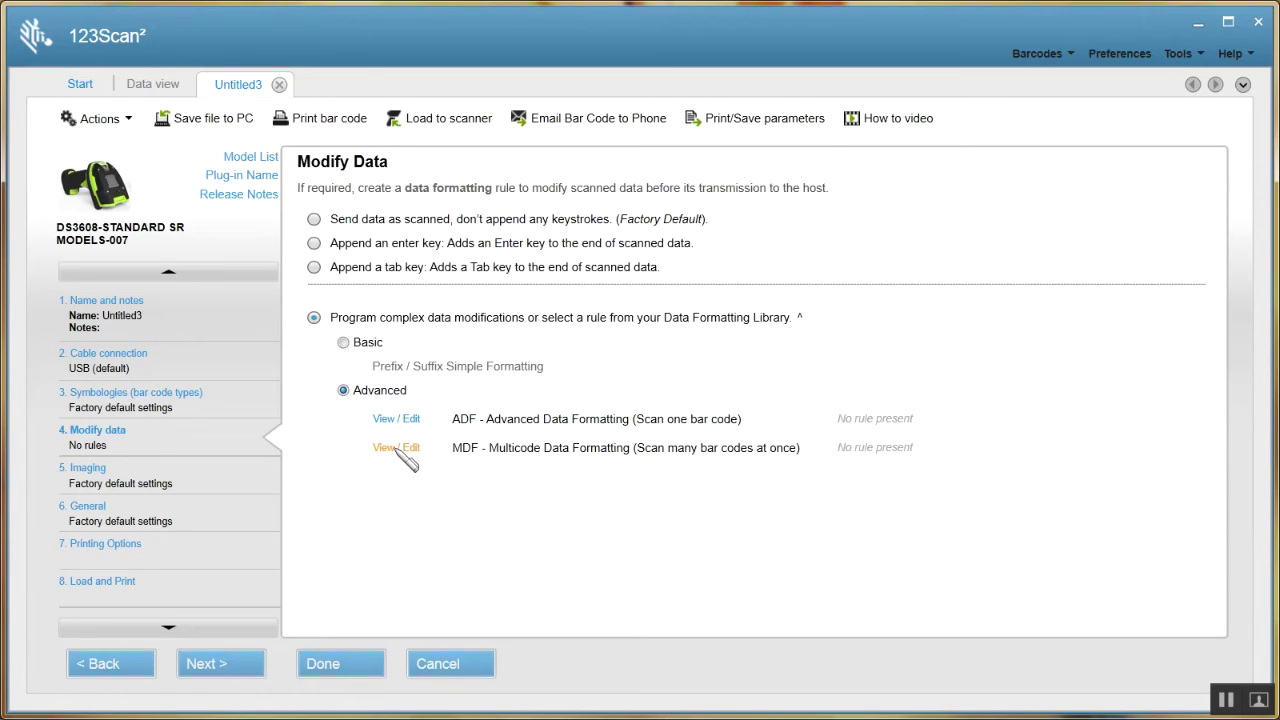
left_click(400, 449)
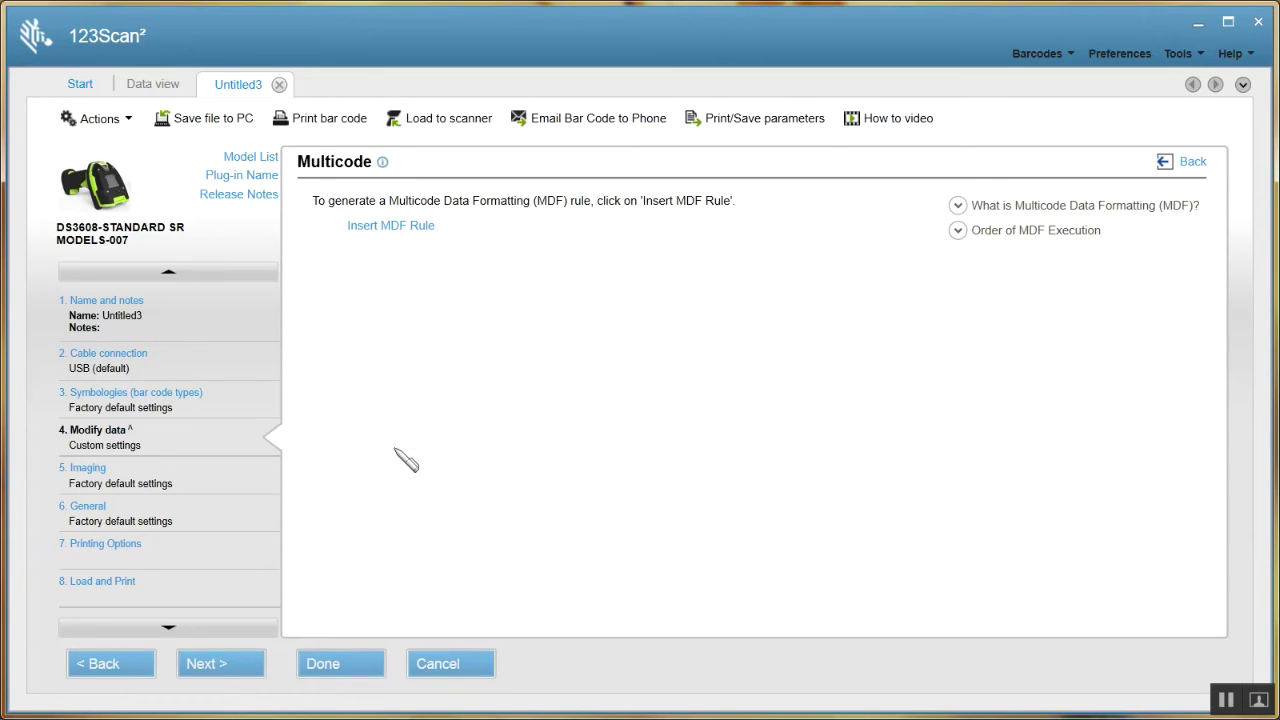
left_click(390, 226)
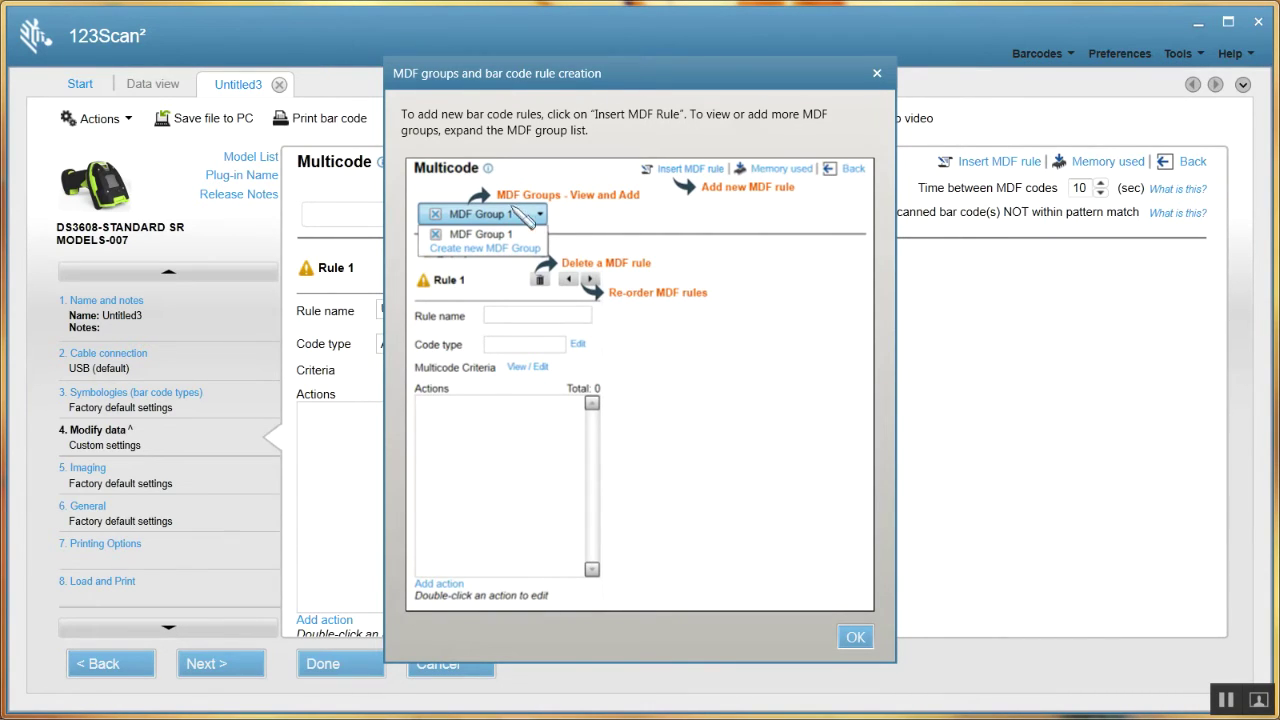
left_click(852, 636)
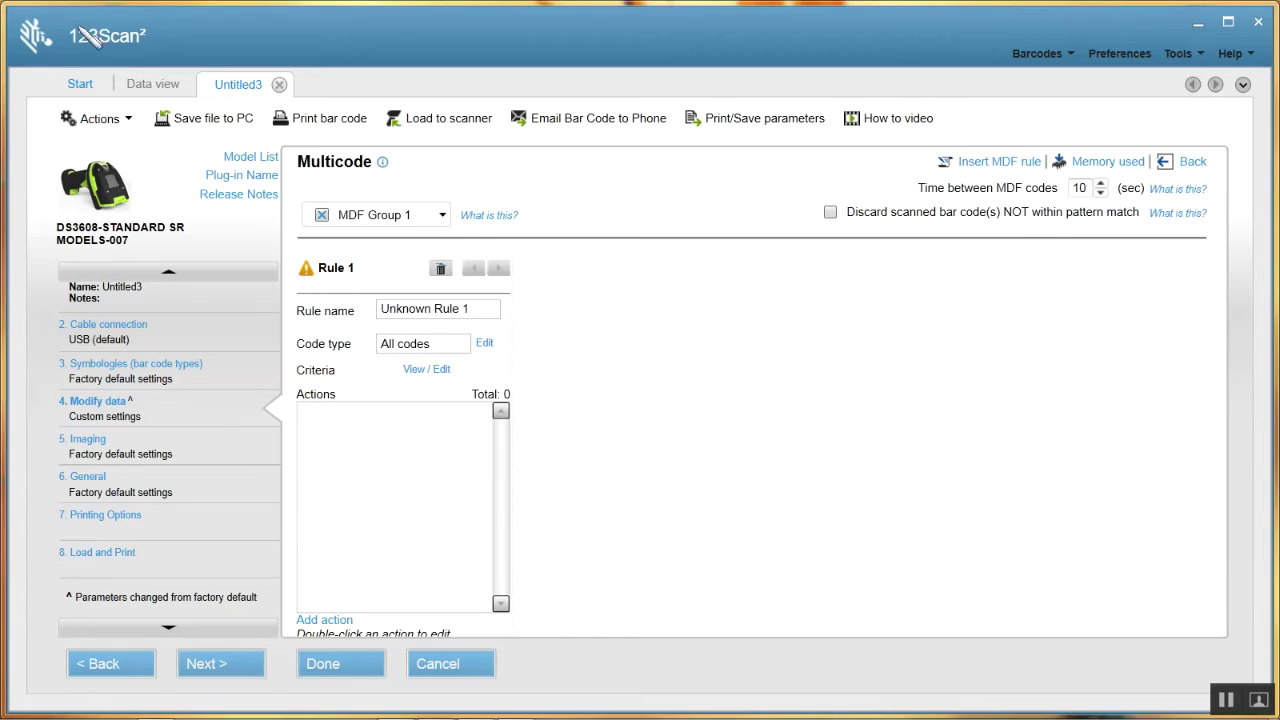
Step: Name Rule 1 "Label A" and restrict it to the Code 39 code type
left_click(447, 310)
left_click_drag(449, 312, 316, 318)
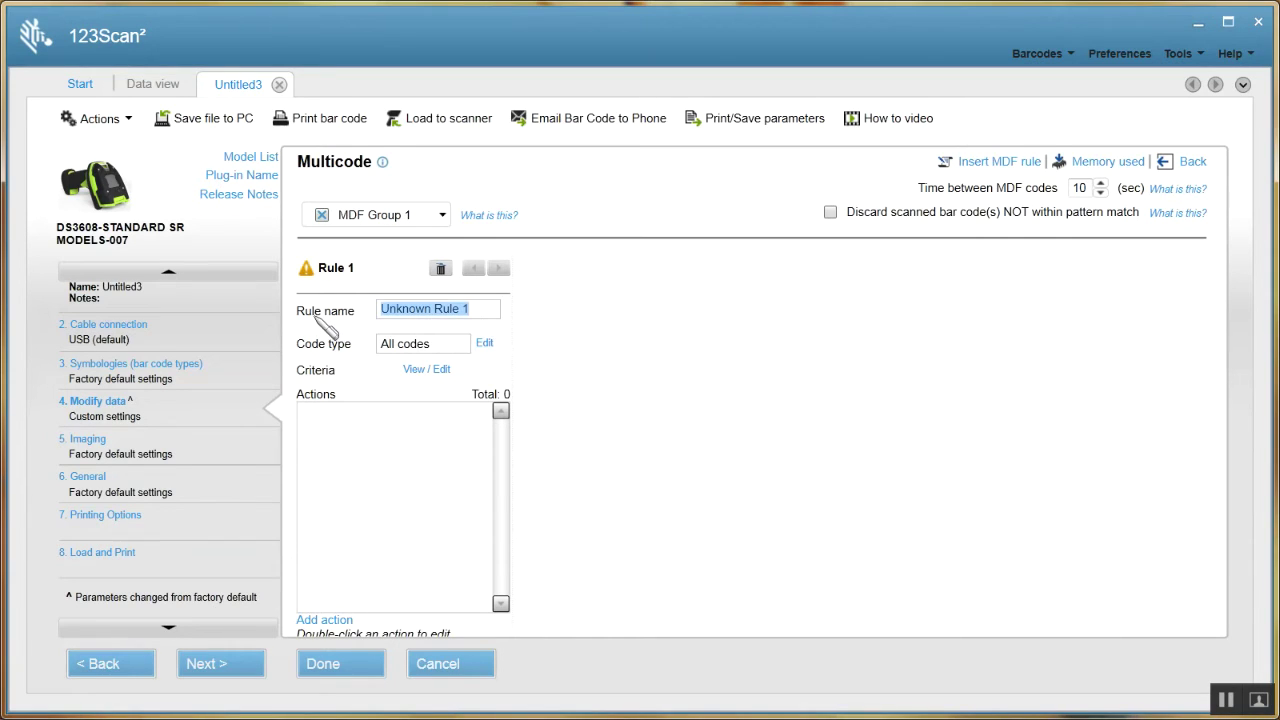
type("Label A")
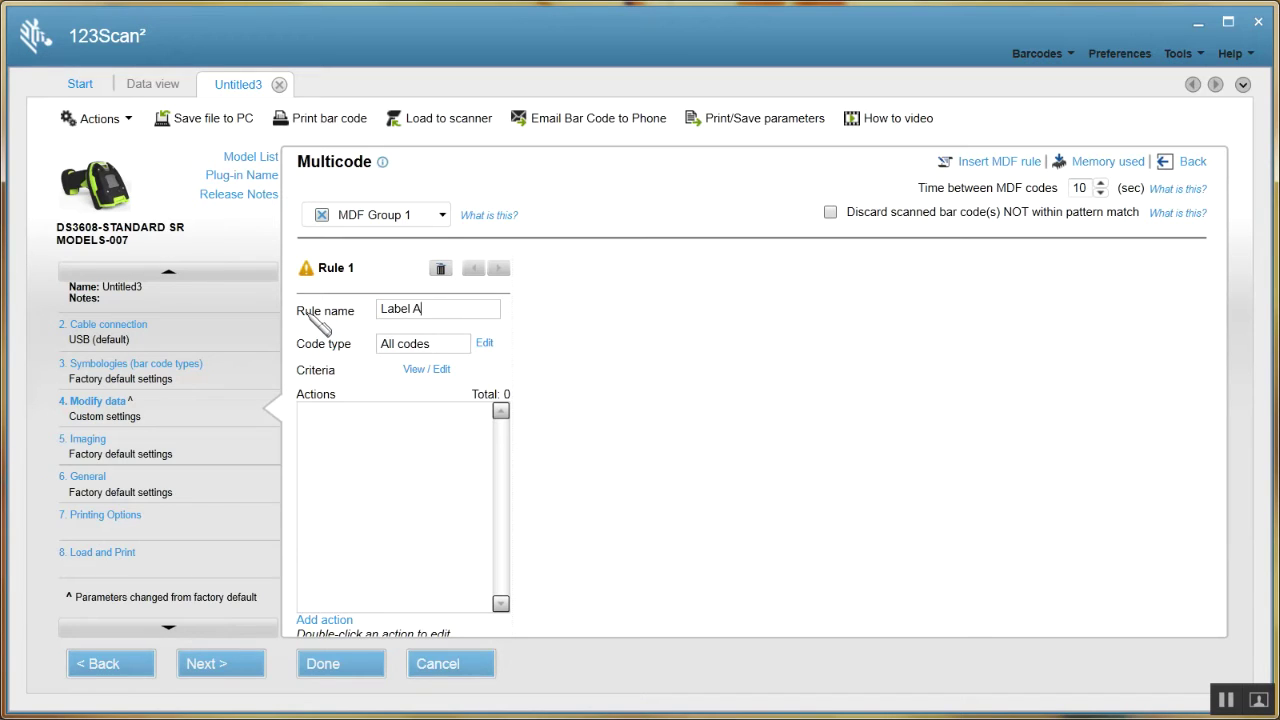
left_click(486, 343)
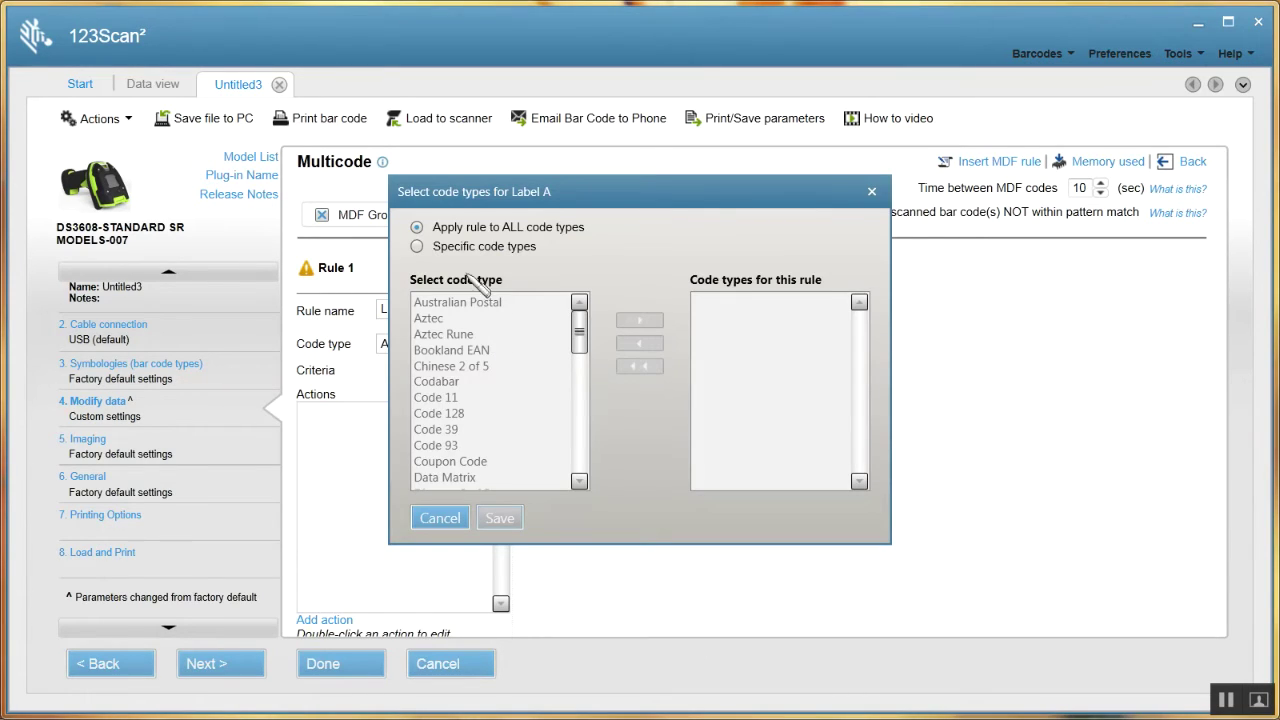
double_click(440, 430)
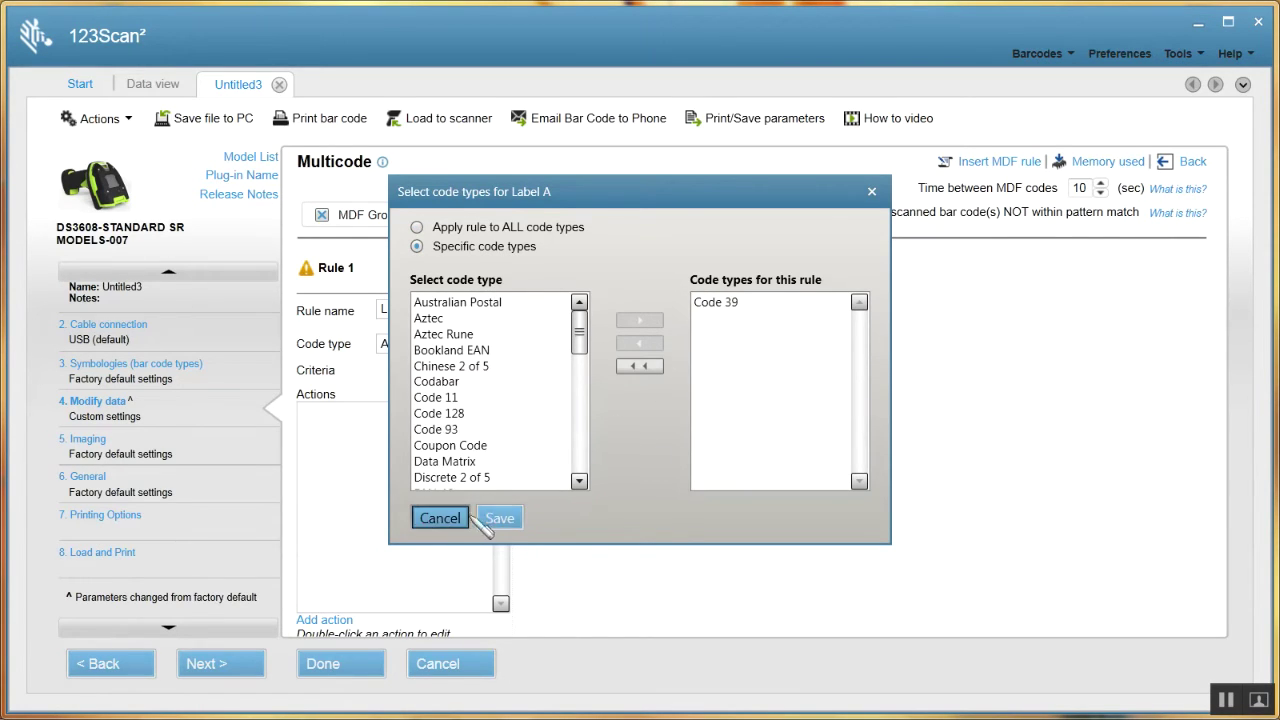
left_click(500, 518)
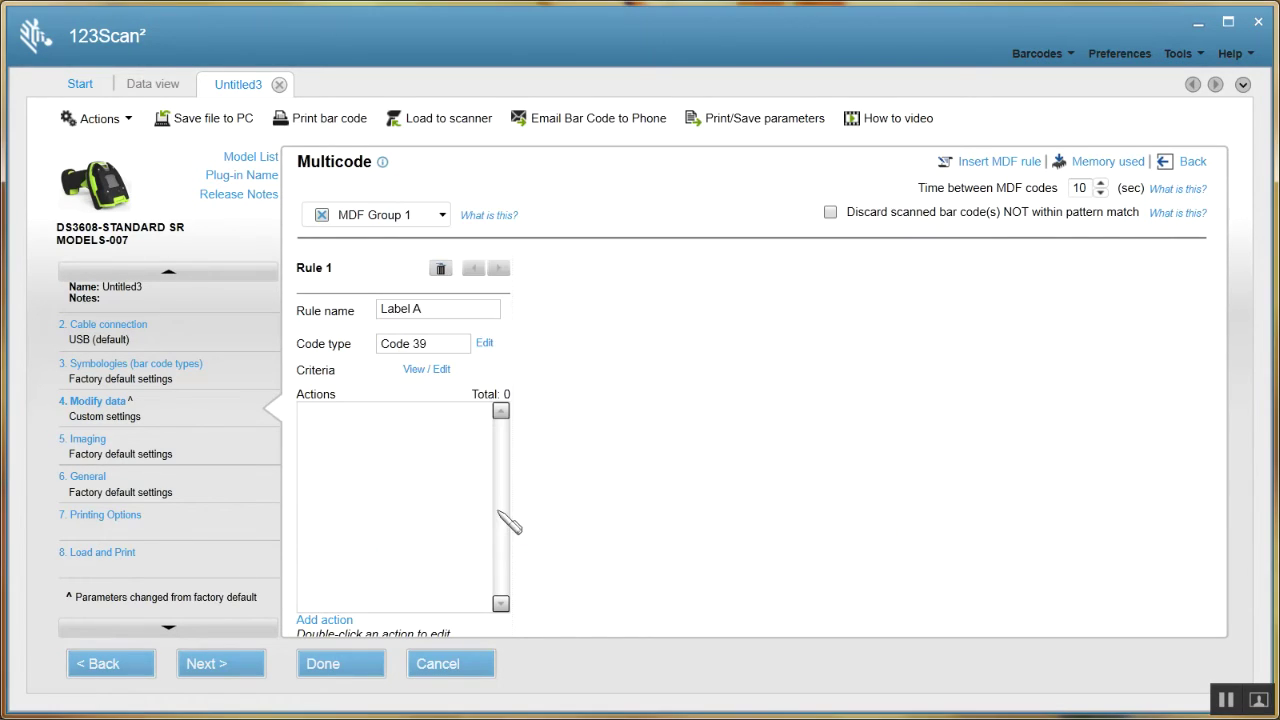
Step: Set the Label A rule's code length criterion to an exact (=) length and save the criteria
left_click(420, 370)
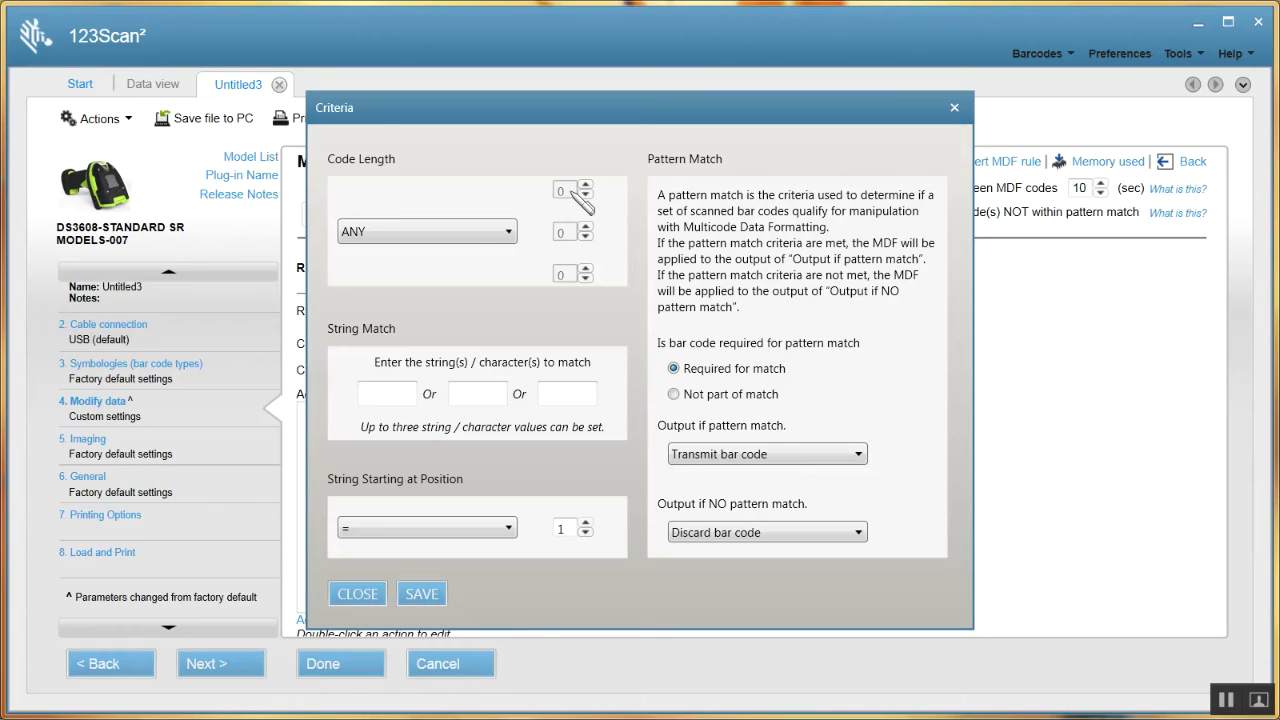
left_click(443, 240)
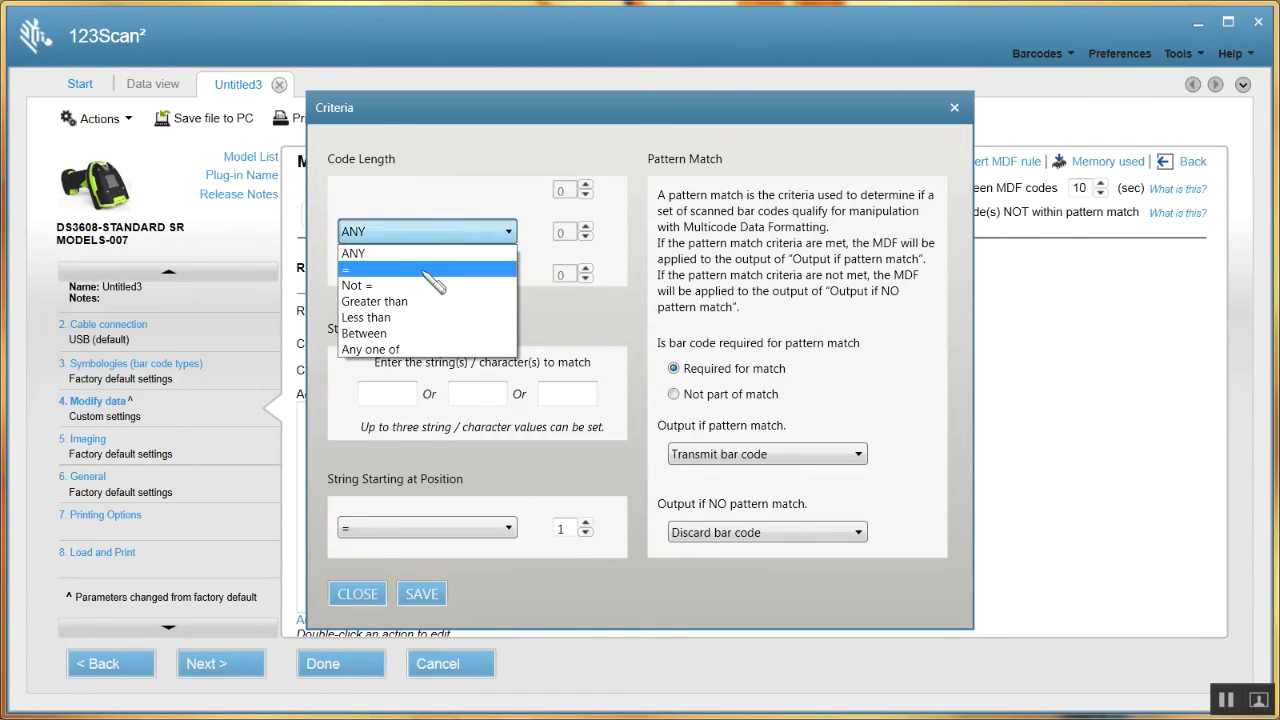
left_click(428, 270)
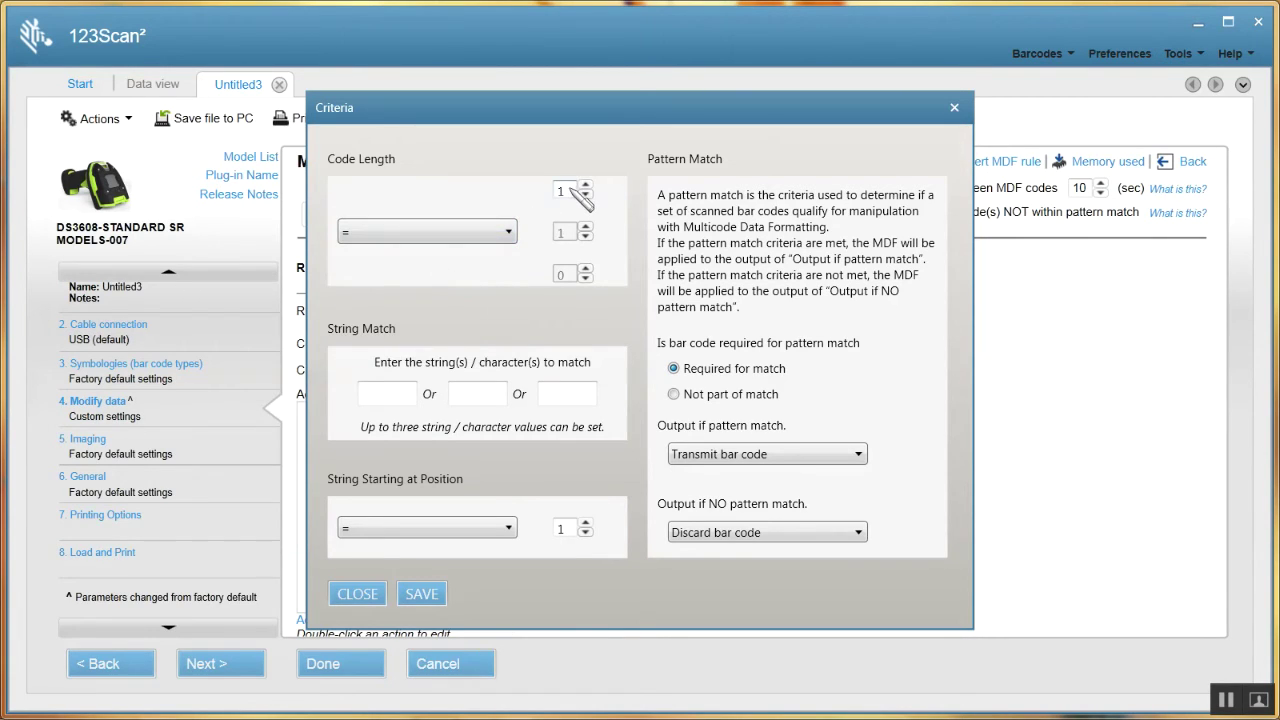
left_click_drag(569, 186, 535, 188)
type("1")
left_click(585, 185)
left_click(421, 595)
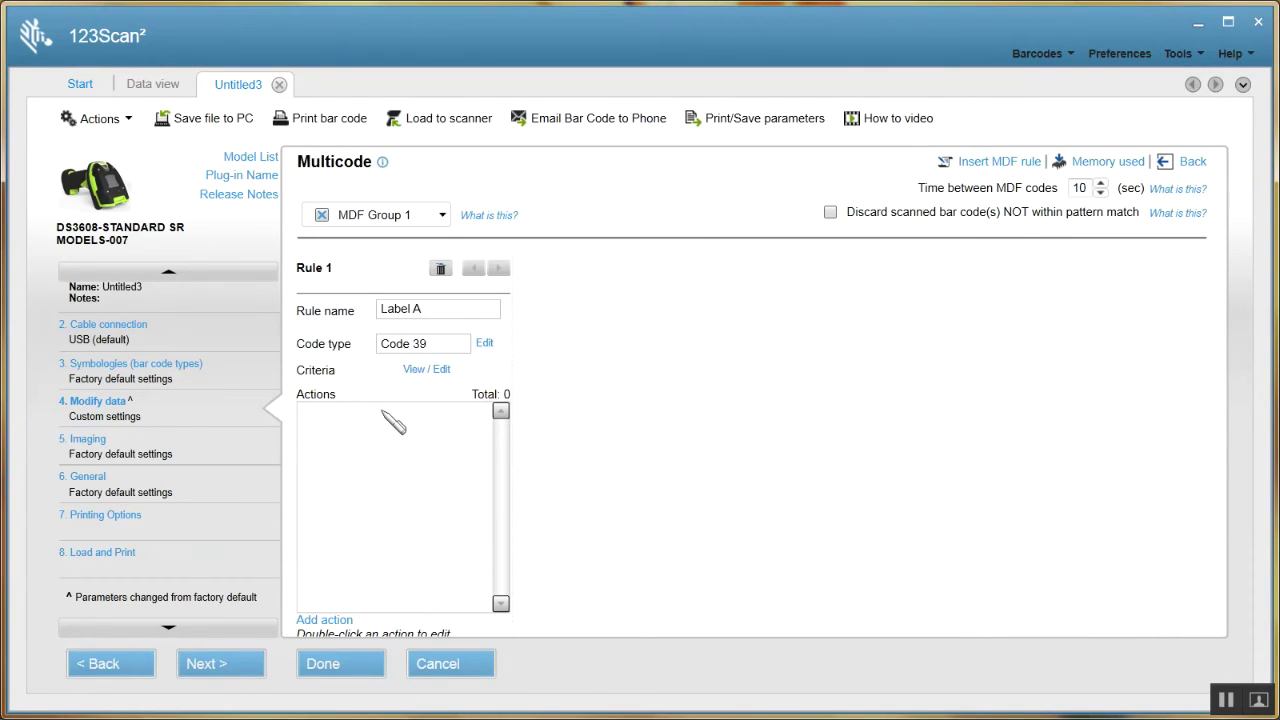
Step: Add the Send "All that remains" action to the Label A rule
double_click(393, 423)
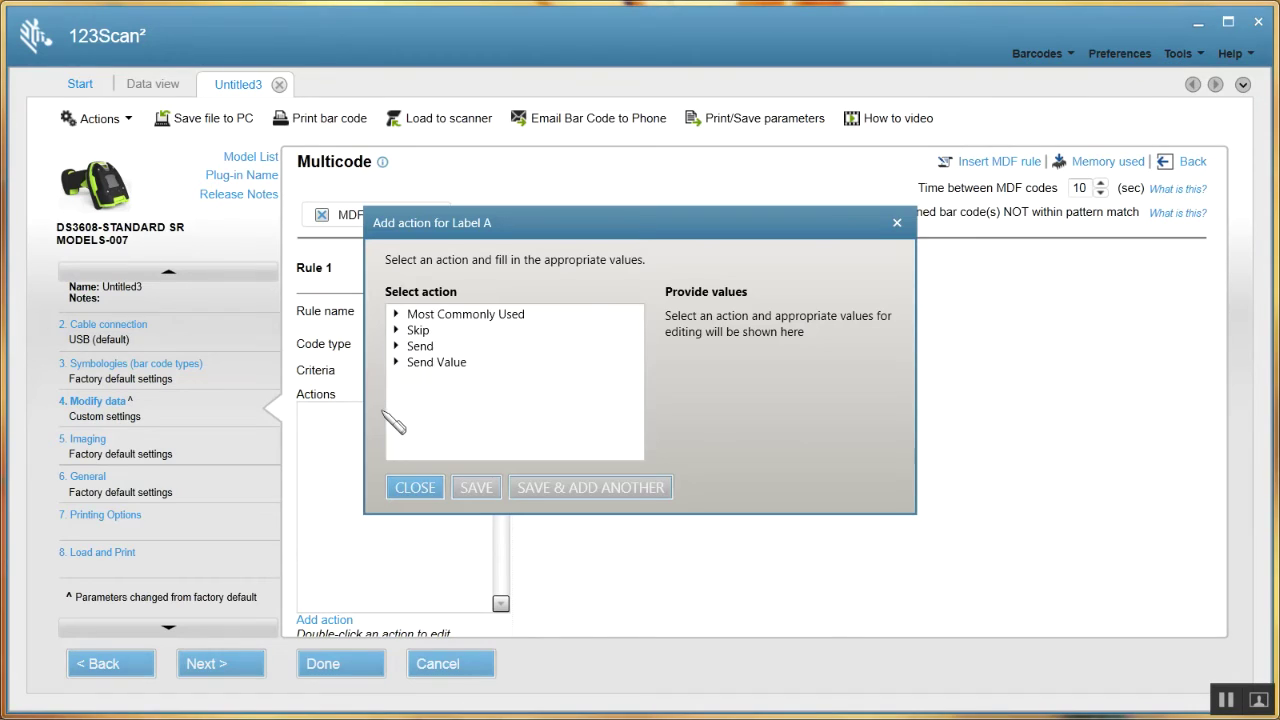
double_click(432, 350)
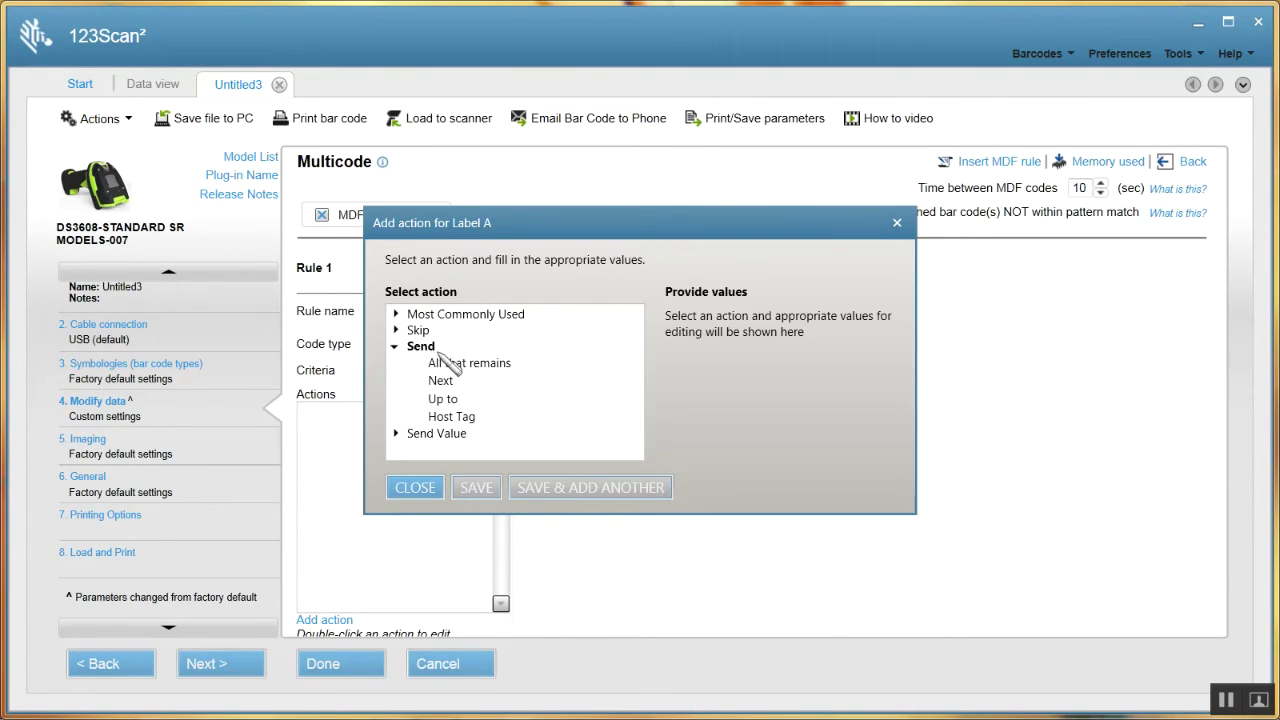
left_click(459, 366)
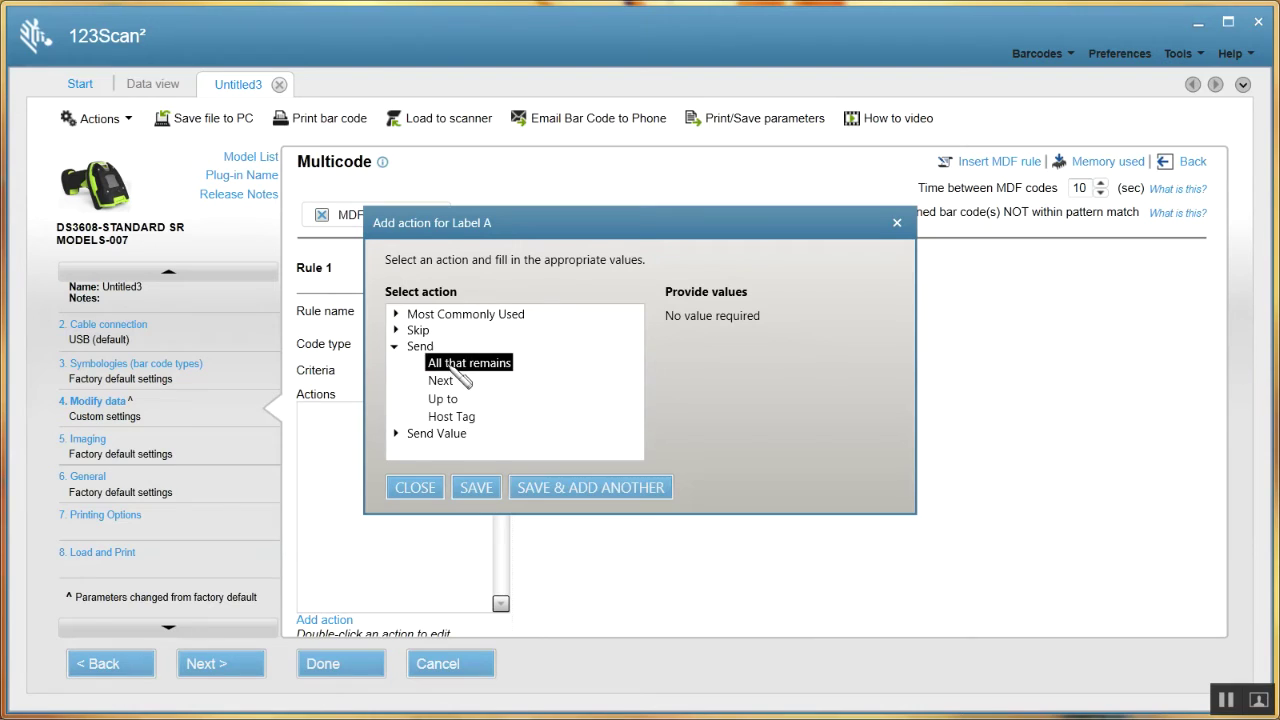
left_click(476, 488)
Step: Add a second action to the Label A rule that sends an Enter keystroke (CTRL M)
double_click(390, 445)
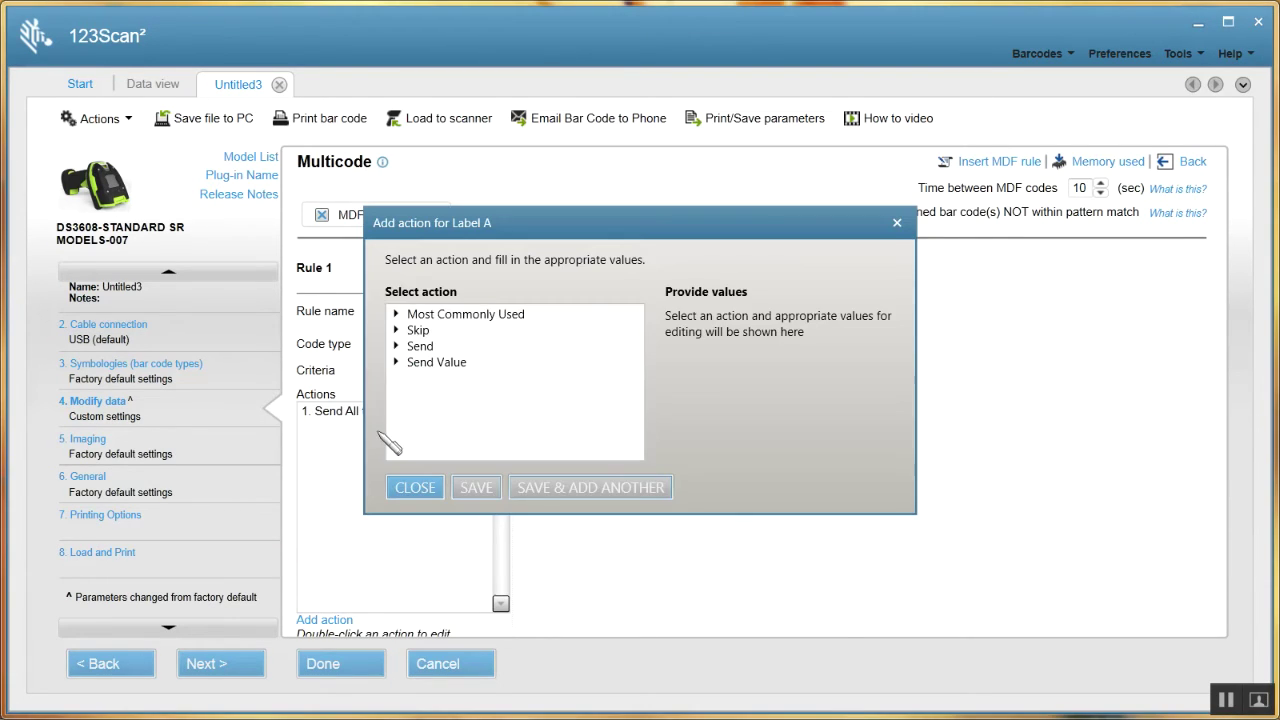
double_click(433, 314)
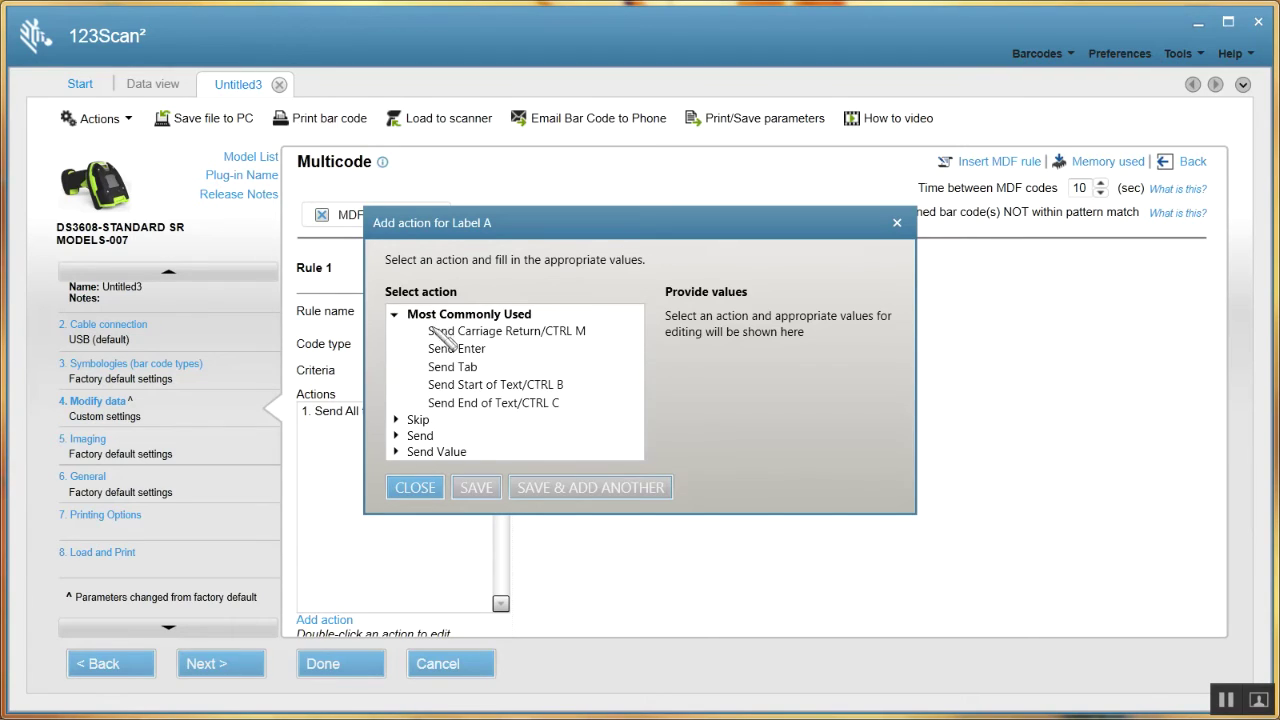
left_click(456, 348)
left_click(476, 488)
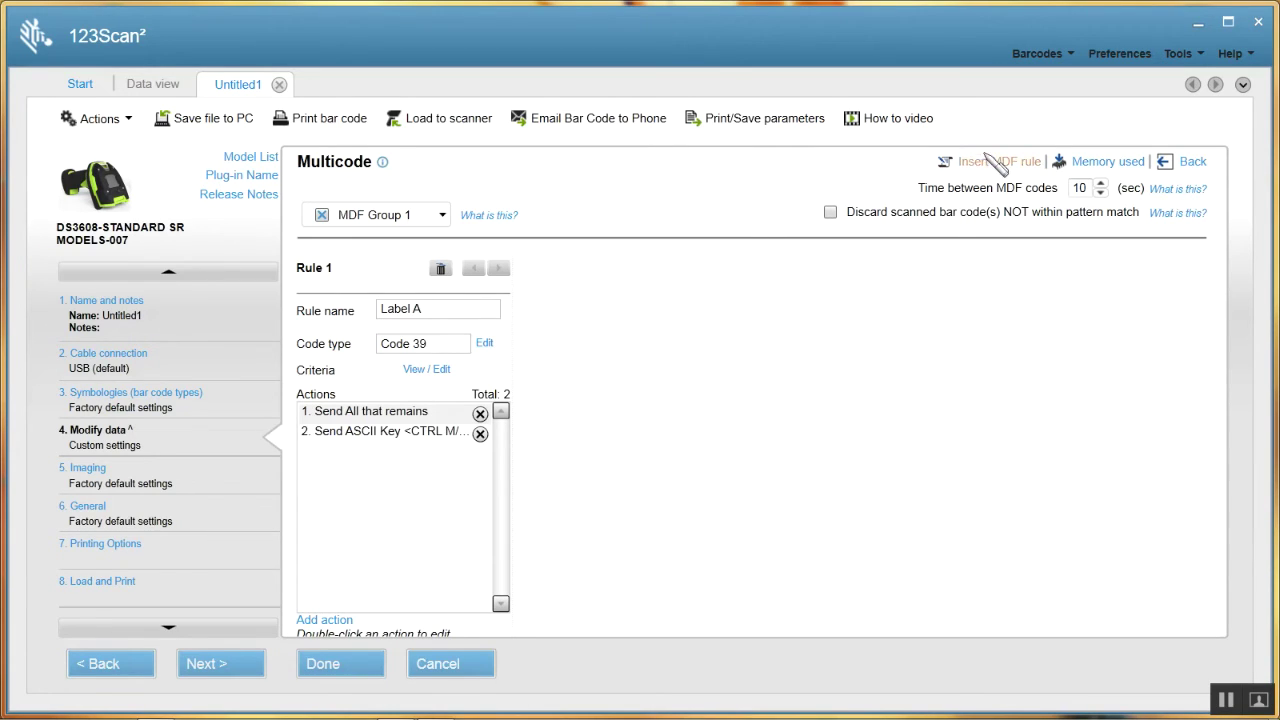
Step: Insert a second MDF rule in MDF Group 1 and name it "Label B"
left_click(990, 162)
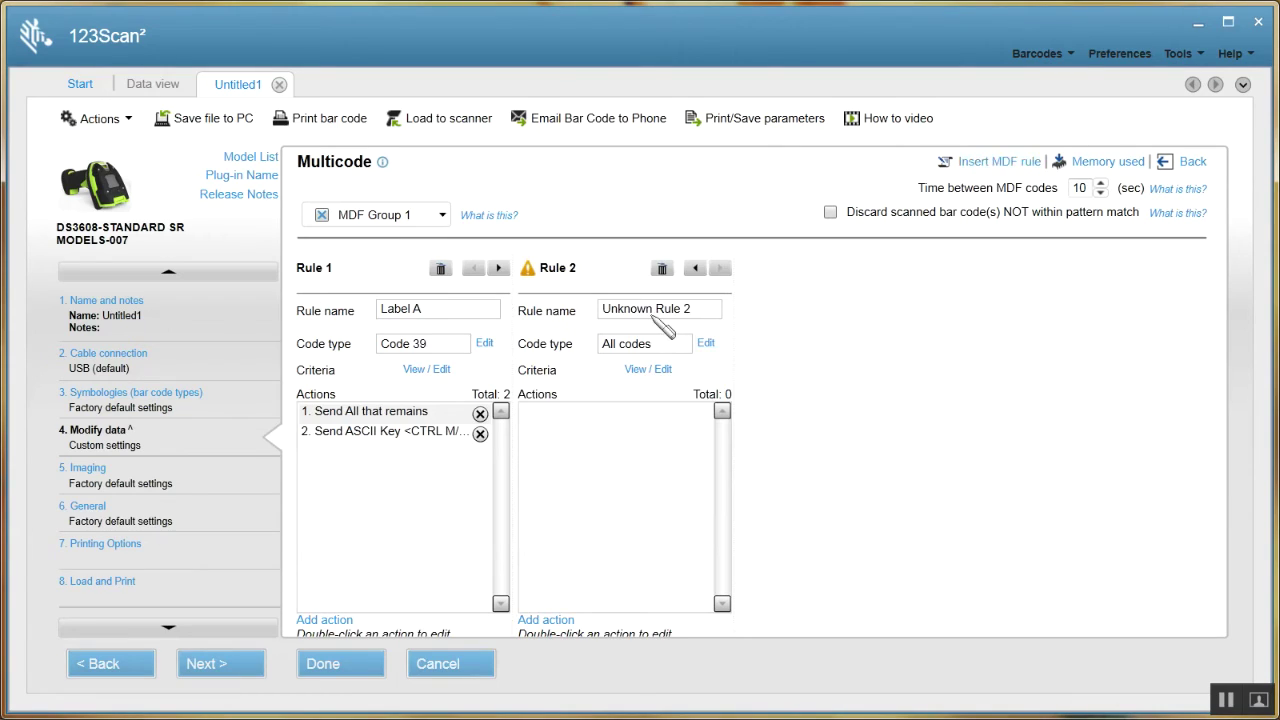
left_click_drag(690, 314, 515, 298)
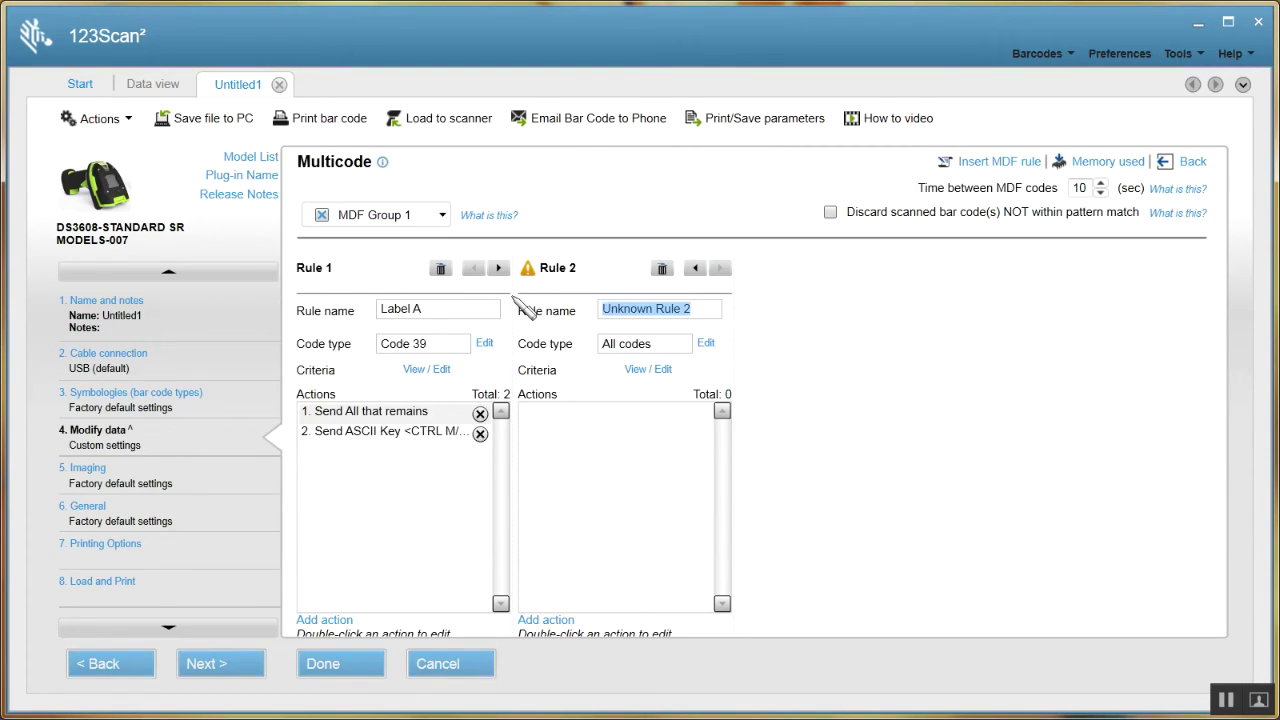
type("Label")
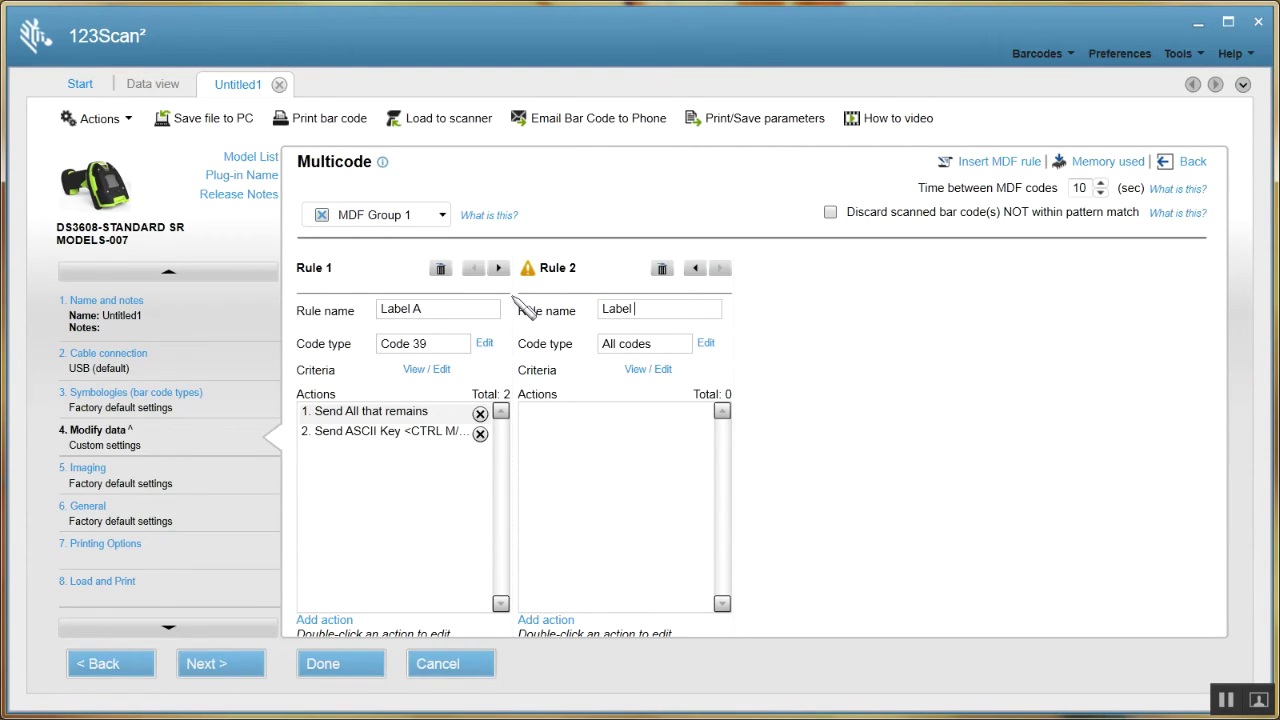
type(" B")
Step: Restrict the Label B rule to the Code 128 code type and save the selection
left_click(705, 343)
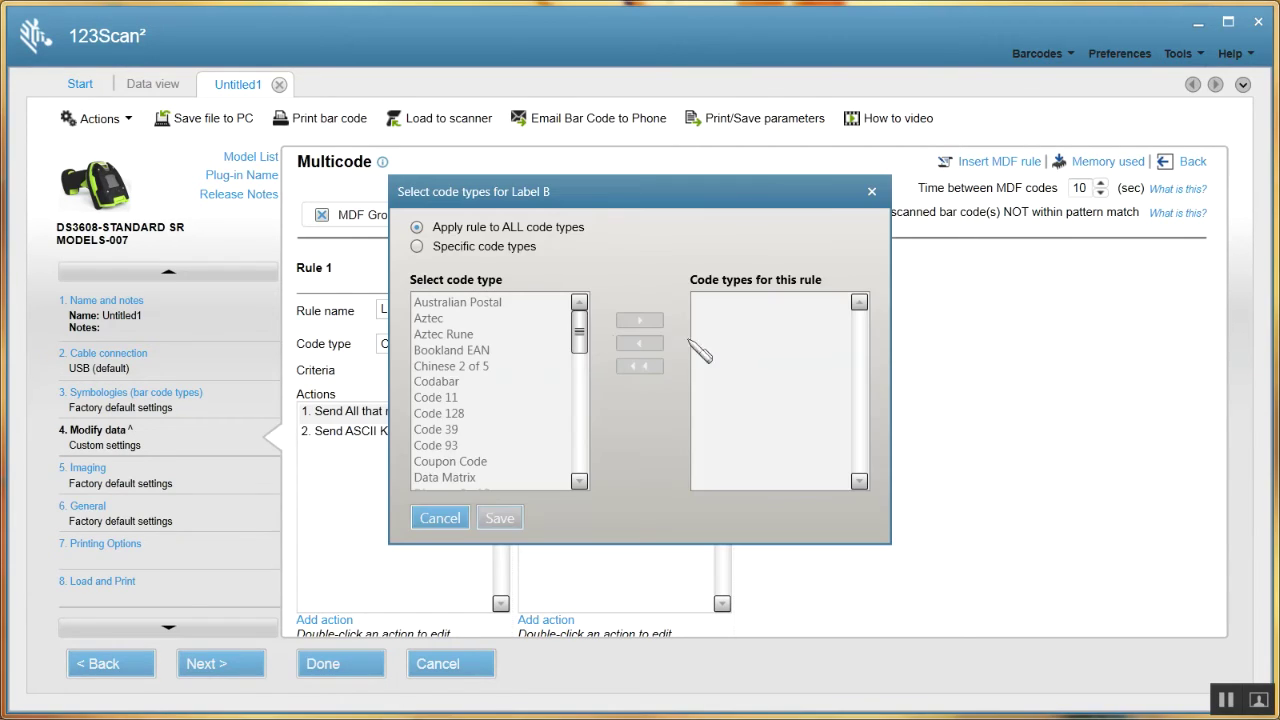
double_click(447, 414)
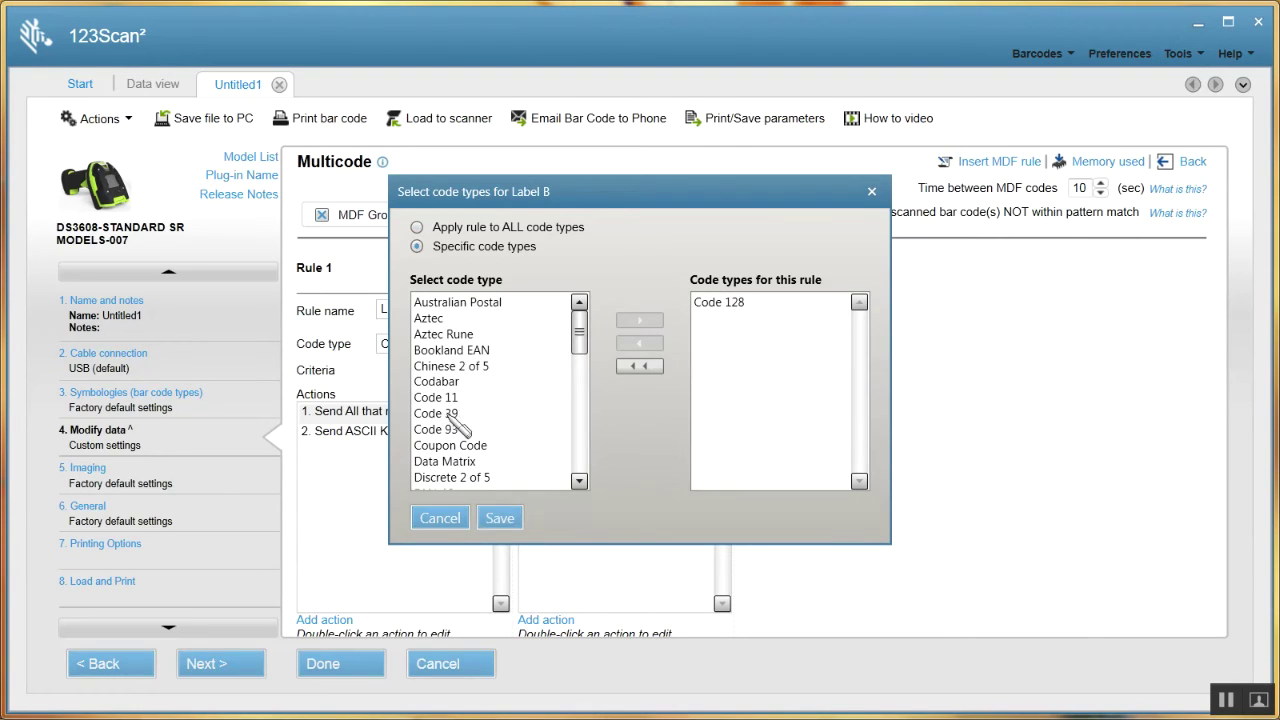
left_click(500, 518)
Step: In the Label B rule's criteria, require a code length equal to 4
left_click(650, 370)
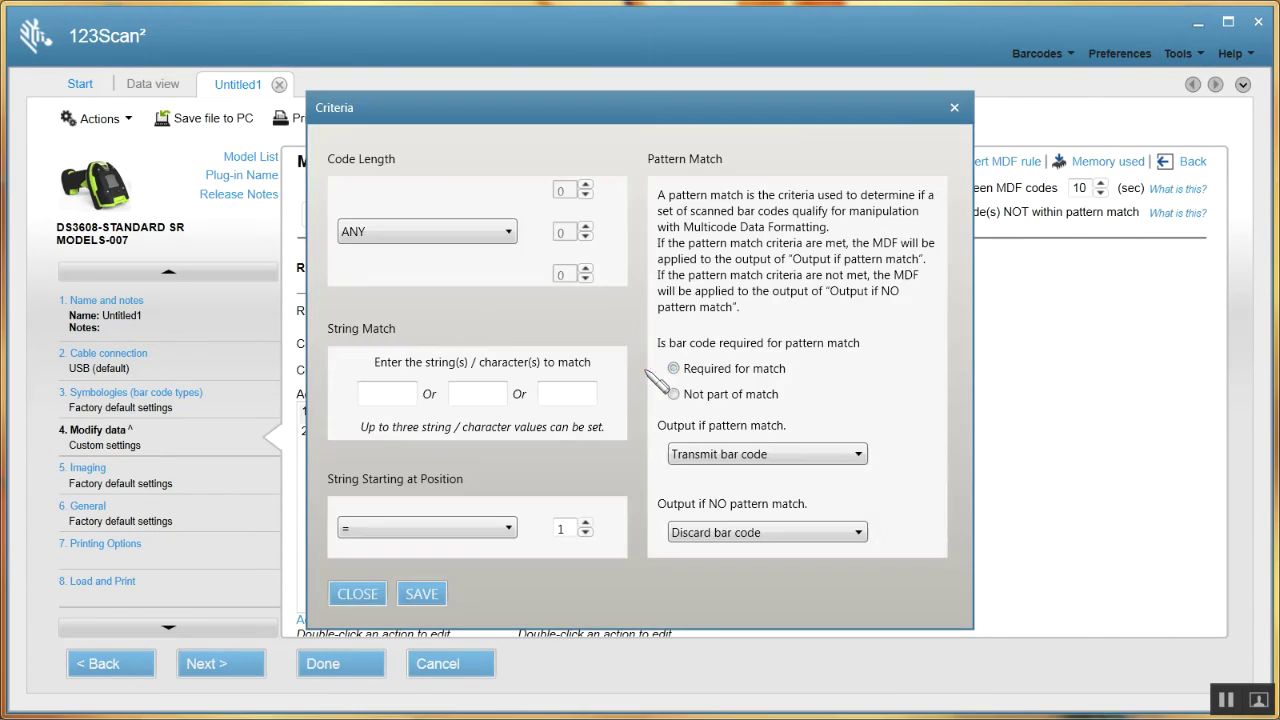
left_click(483, 228)
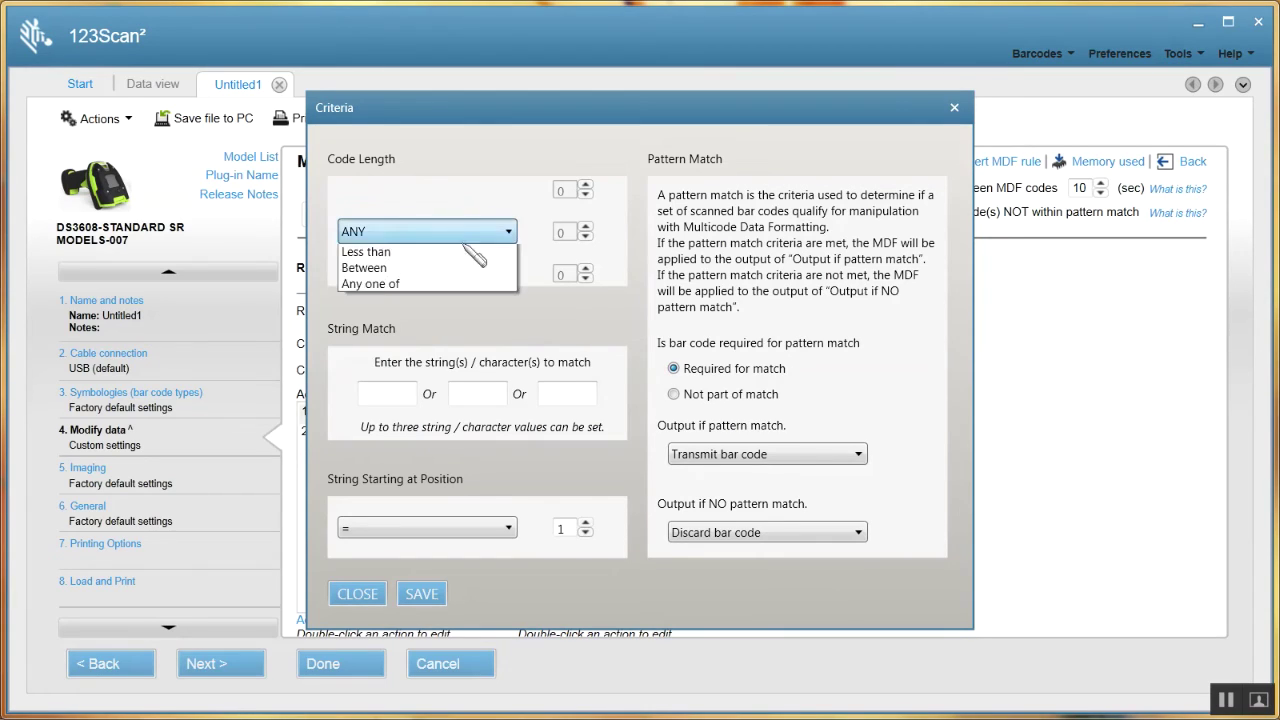
left_click(440, 268)
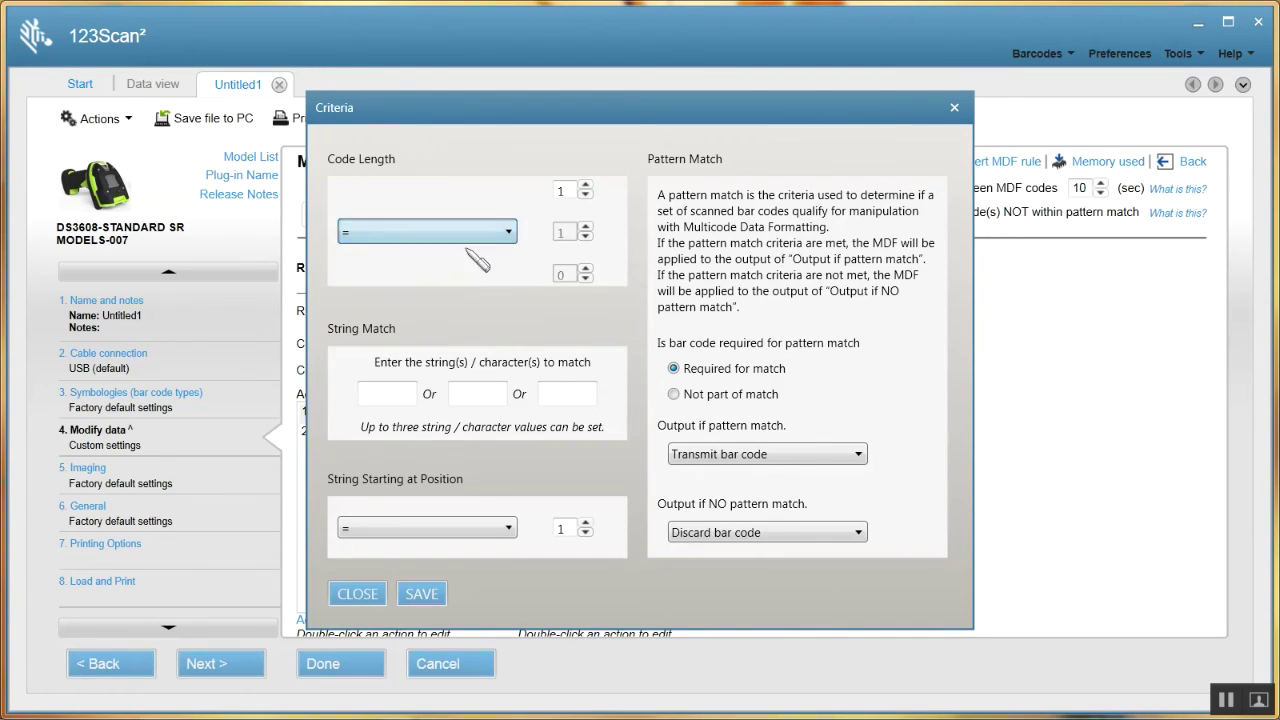
left_click(585, 186)
left_click(585, 186)
left_click(585, 186)
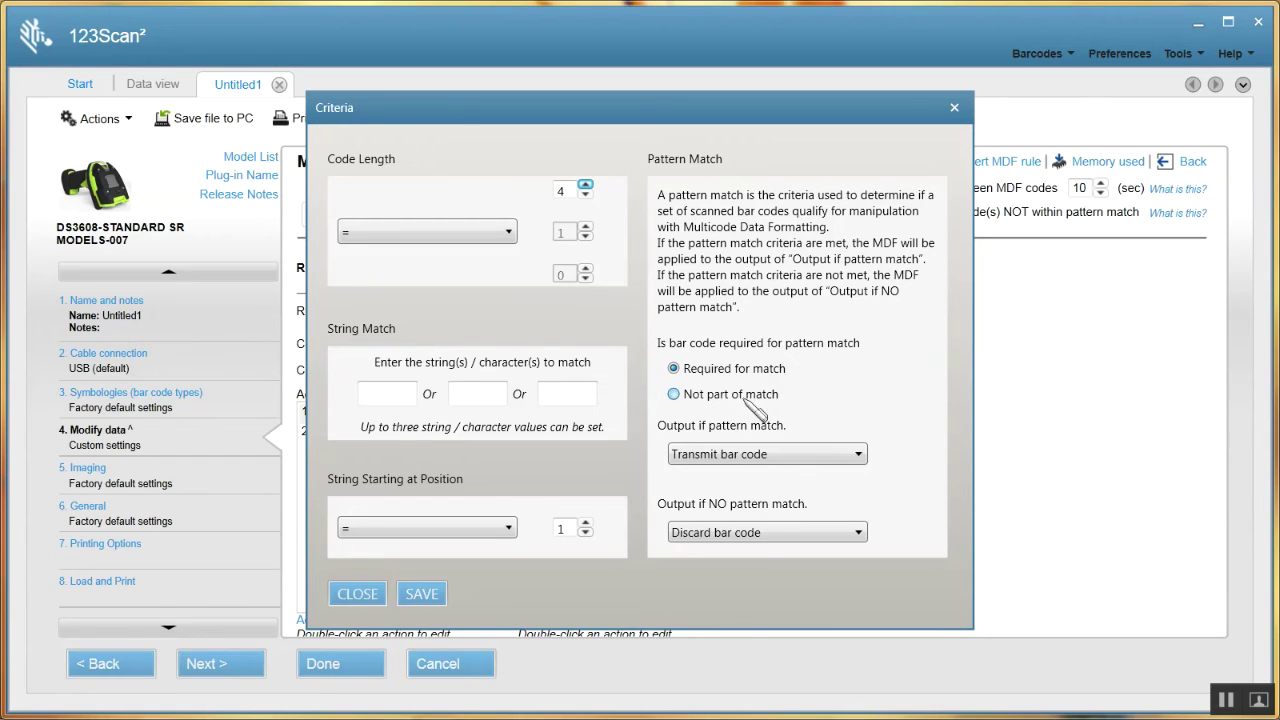
Step: Set the Label B rule's output on a pattern match to Transmit bar code and save the criteria
left_click(748, 455)
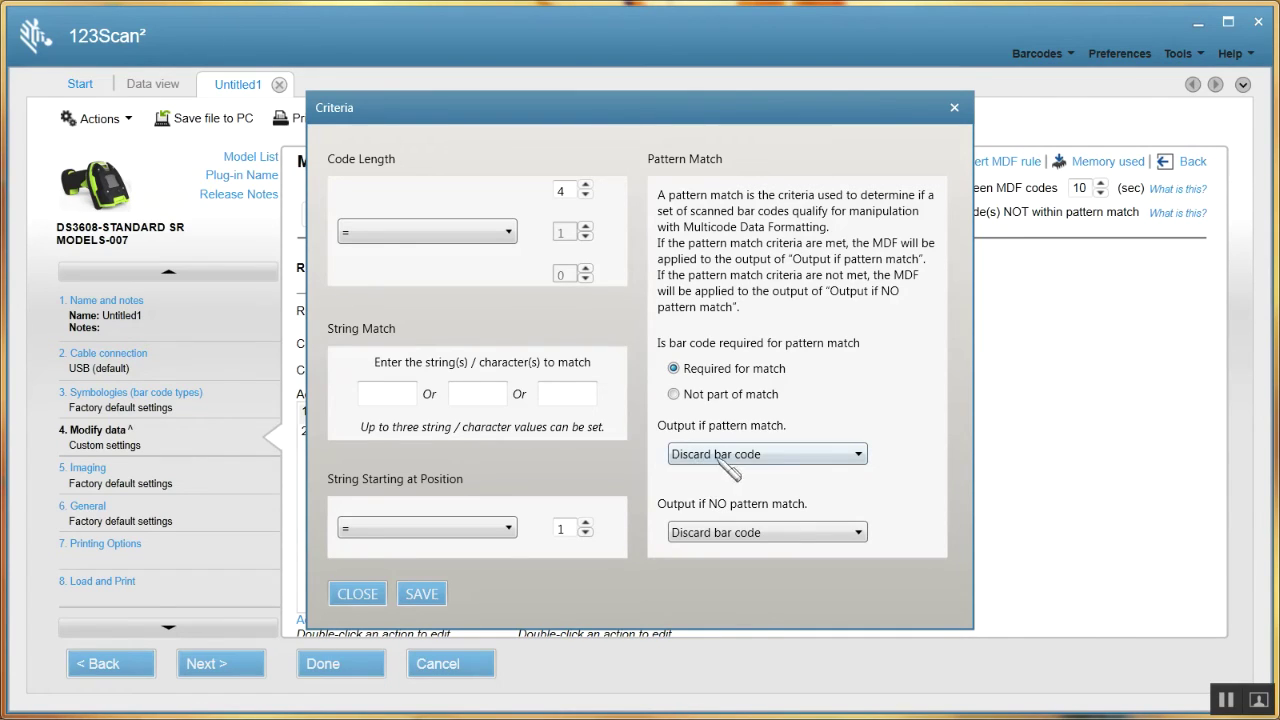
left_click(754, 458)
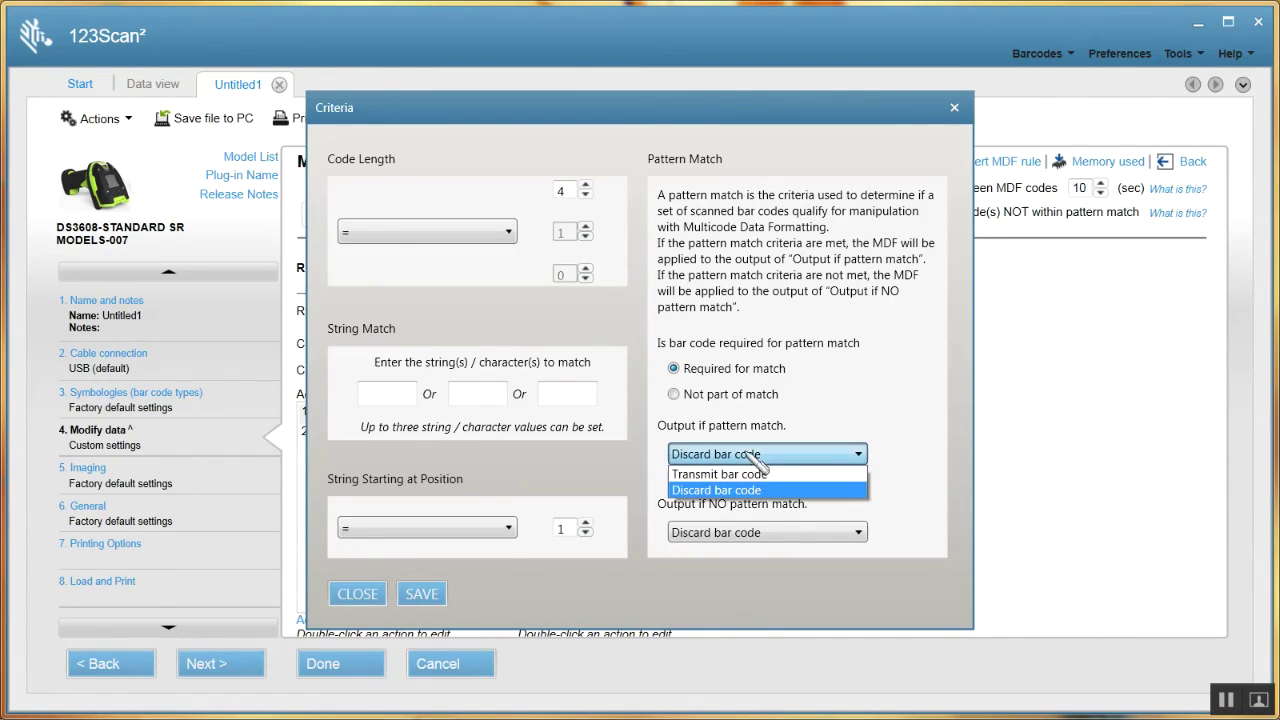
left_click(740, 472)
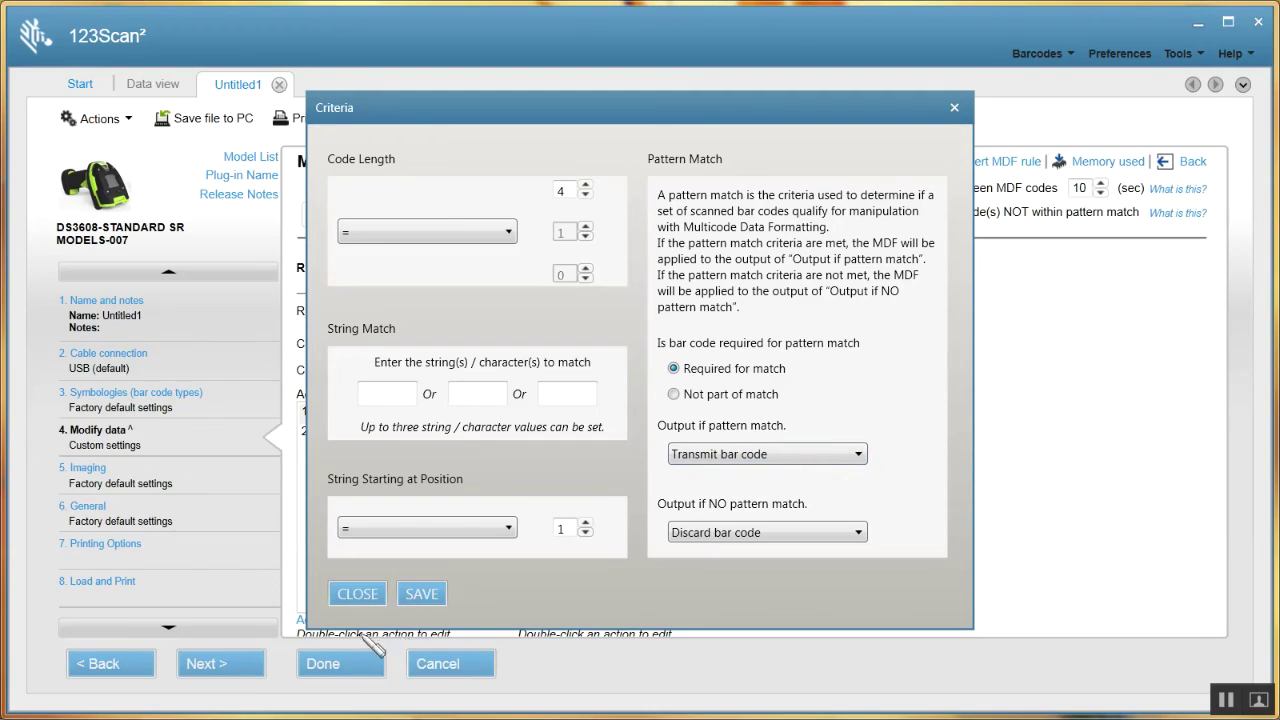
left_click(431, 590)
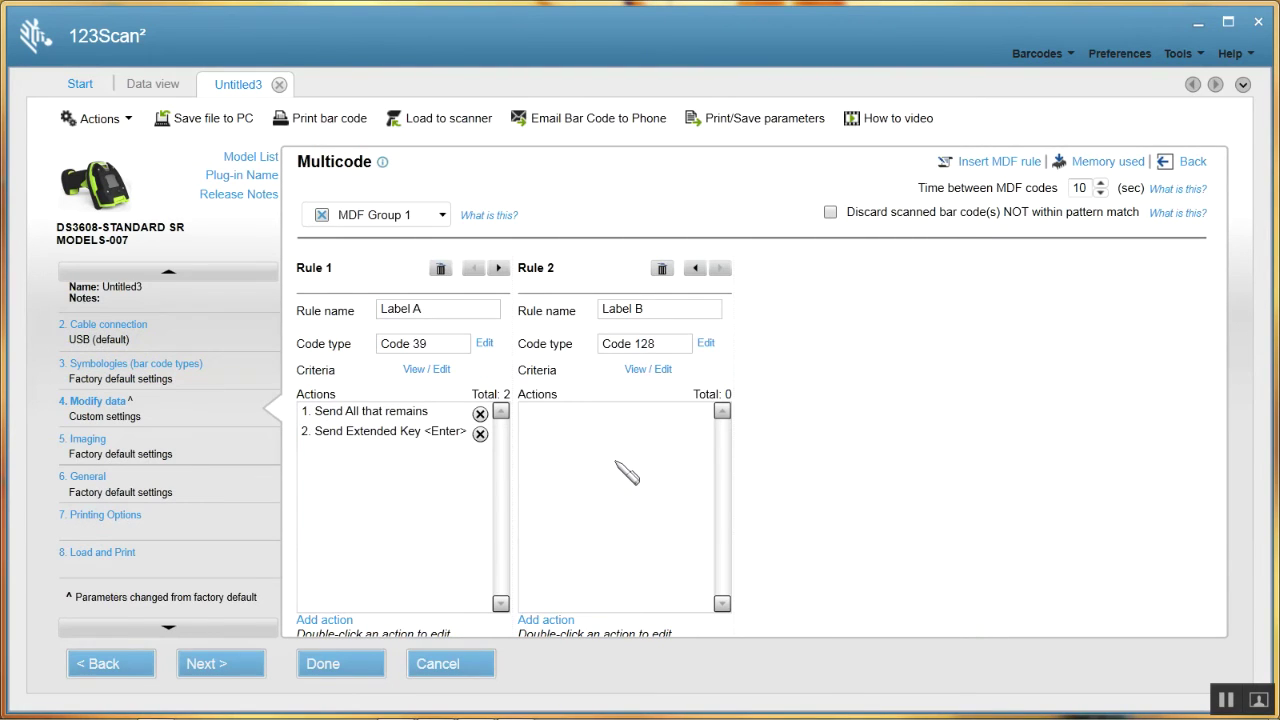
Step: Add a Send action to the Label B rule that transmits all that remains, and save it
double_click(582, 426)
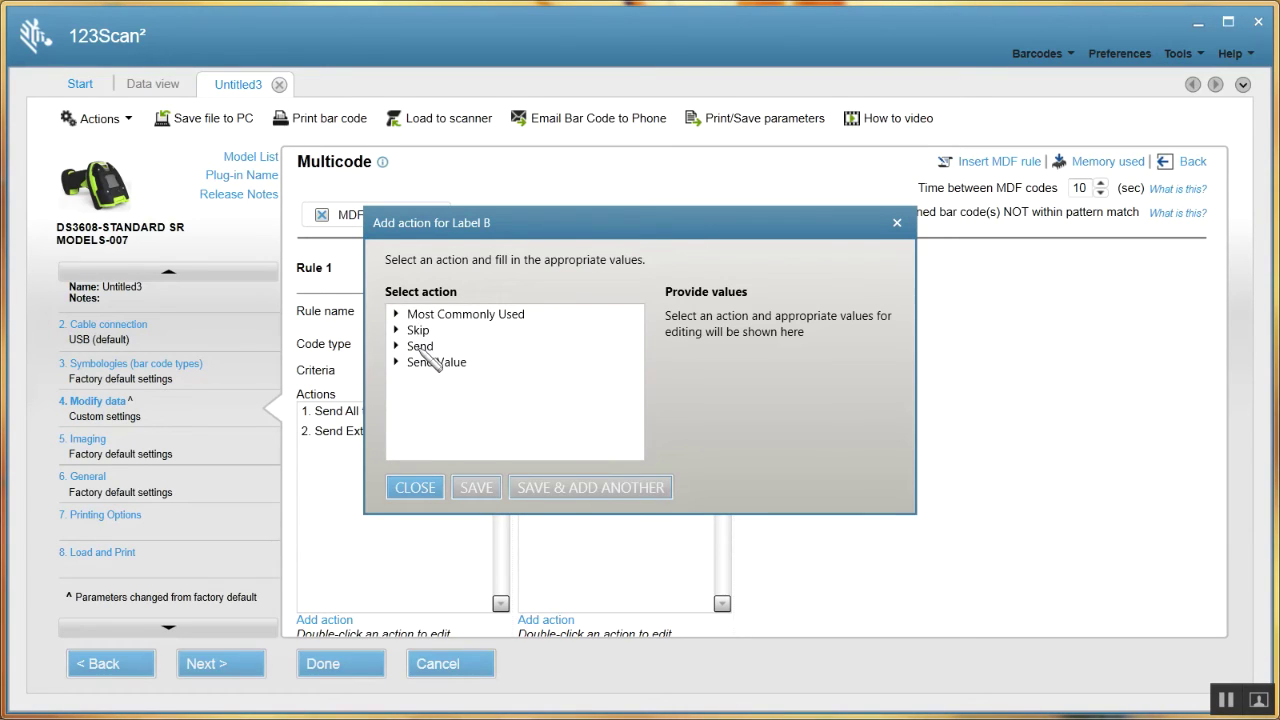
double_click(421, 348)
left_click(445, 362)
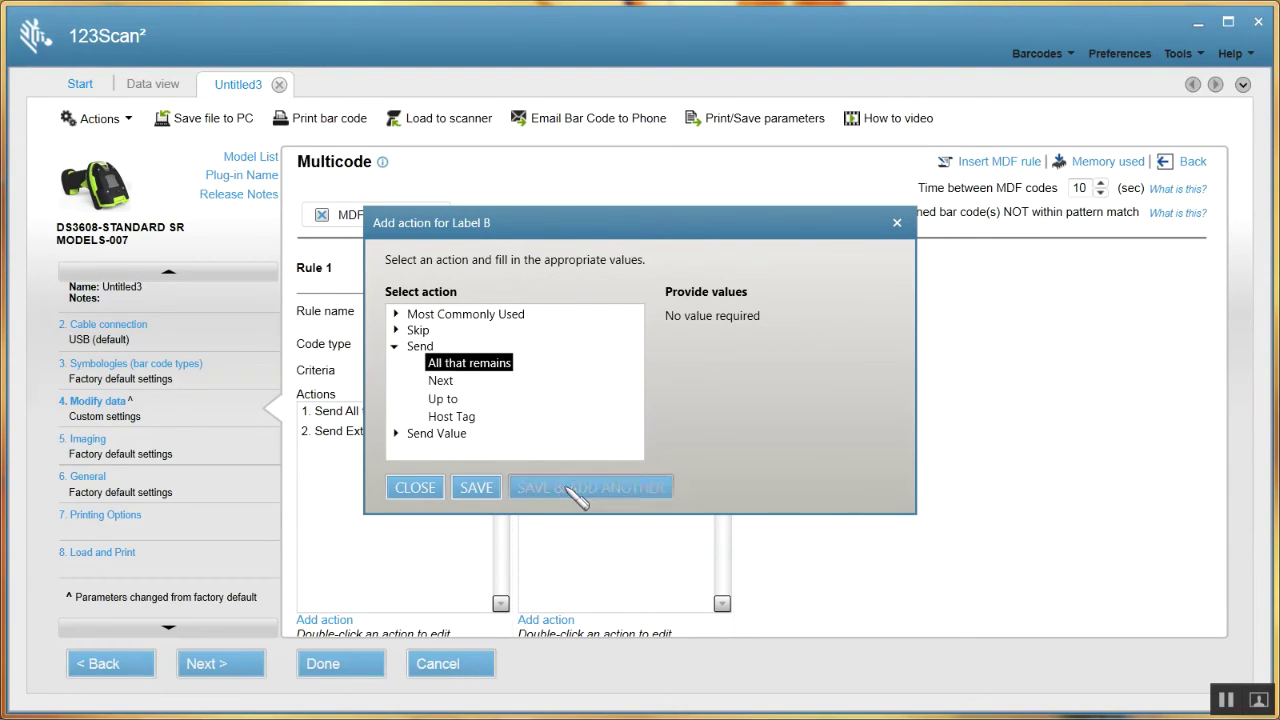
left_click(476, 487)
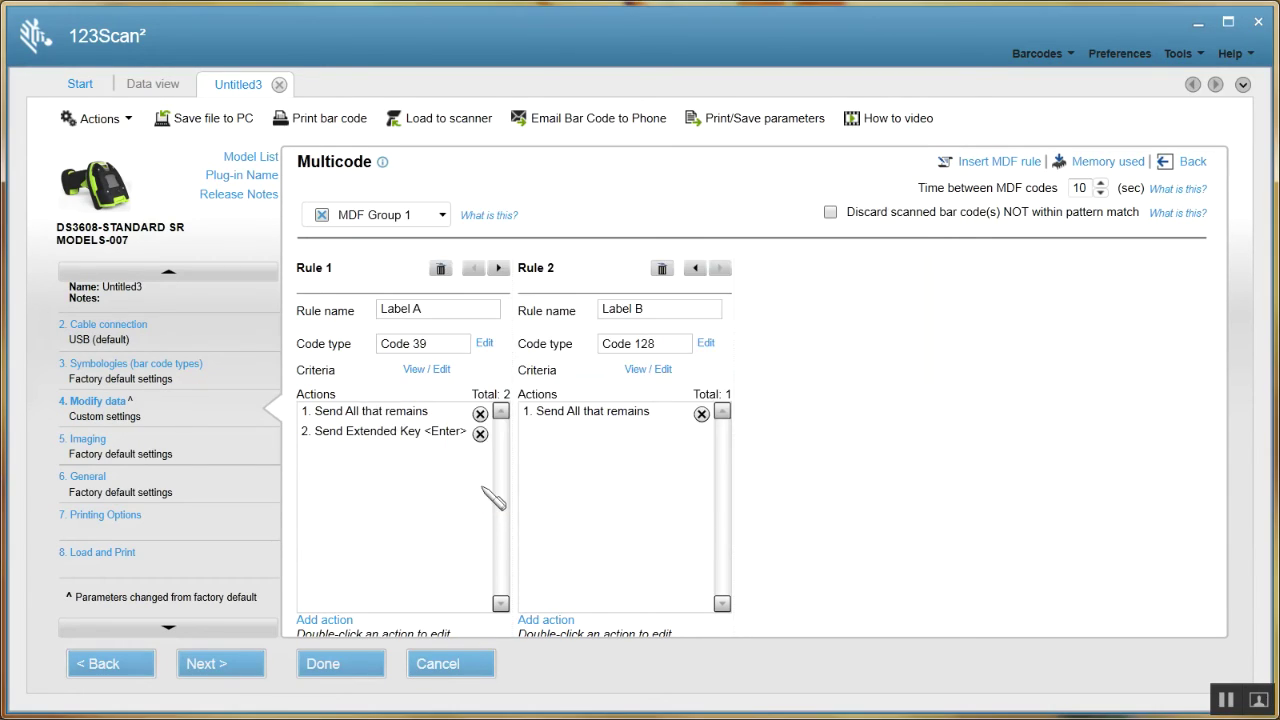
Step: Add and save a second action for the Label B rule, the commonly used Send Enter
double_click(565, 452)
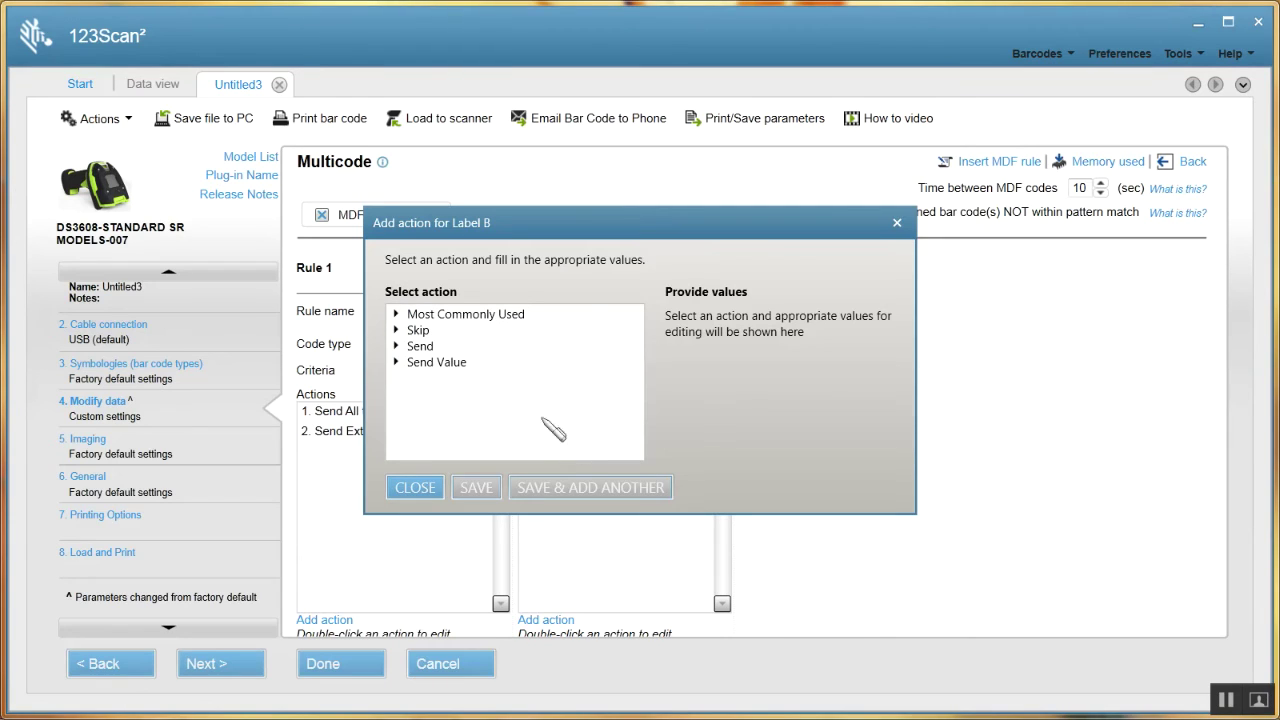
double_click(463, 316)
left_click(456, 348)
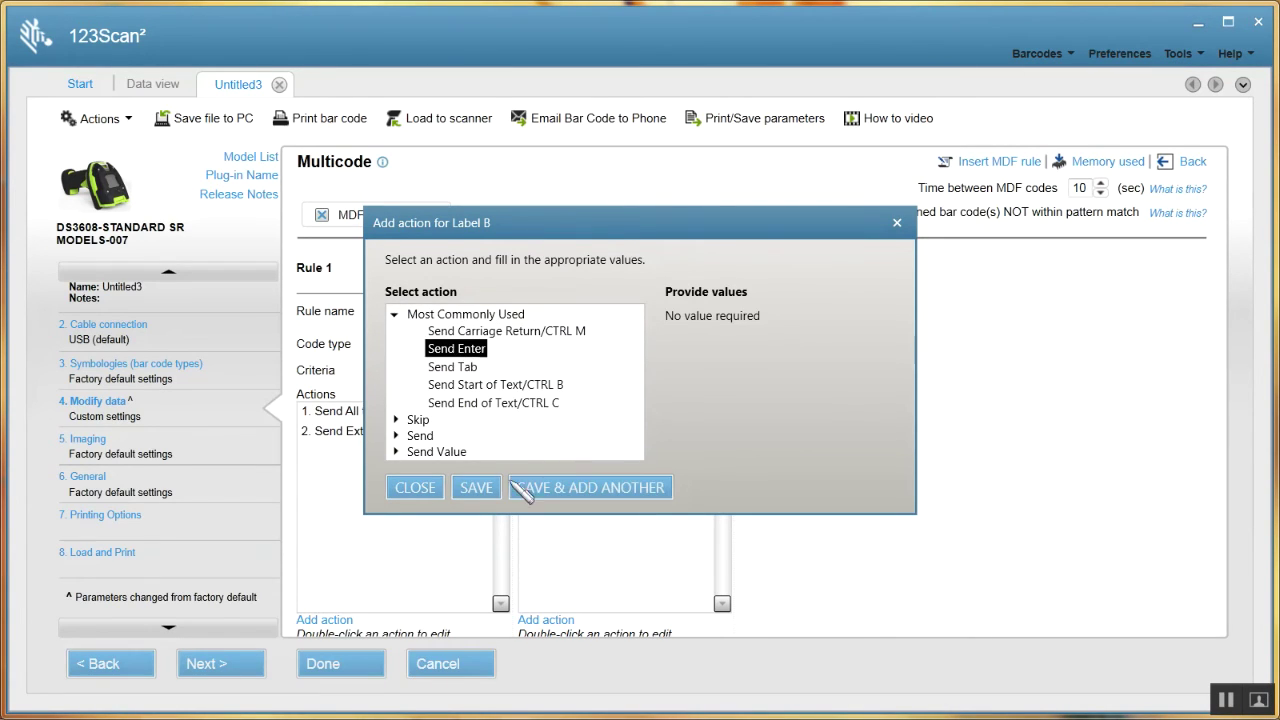
left_click(476, 487)
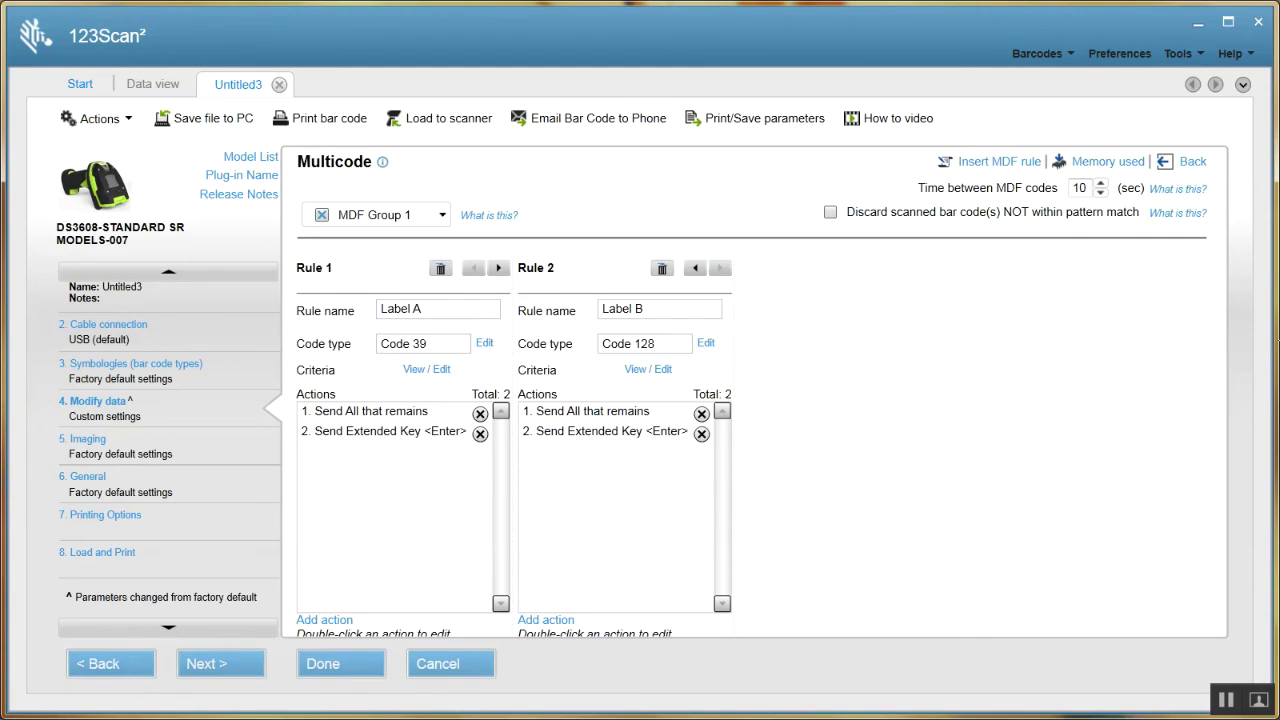
Step: Create a new MDF group alongside MDF Group 1, and return to the rules of MDF Group 1
left_click(385, 218)
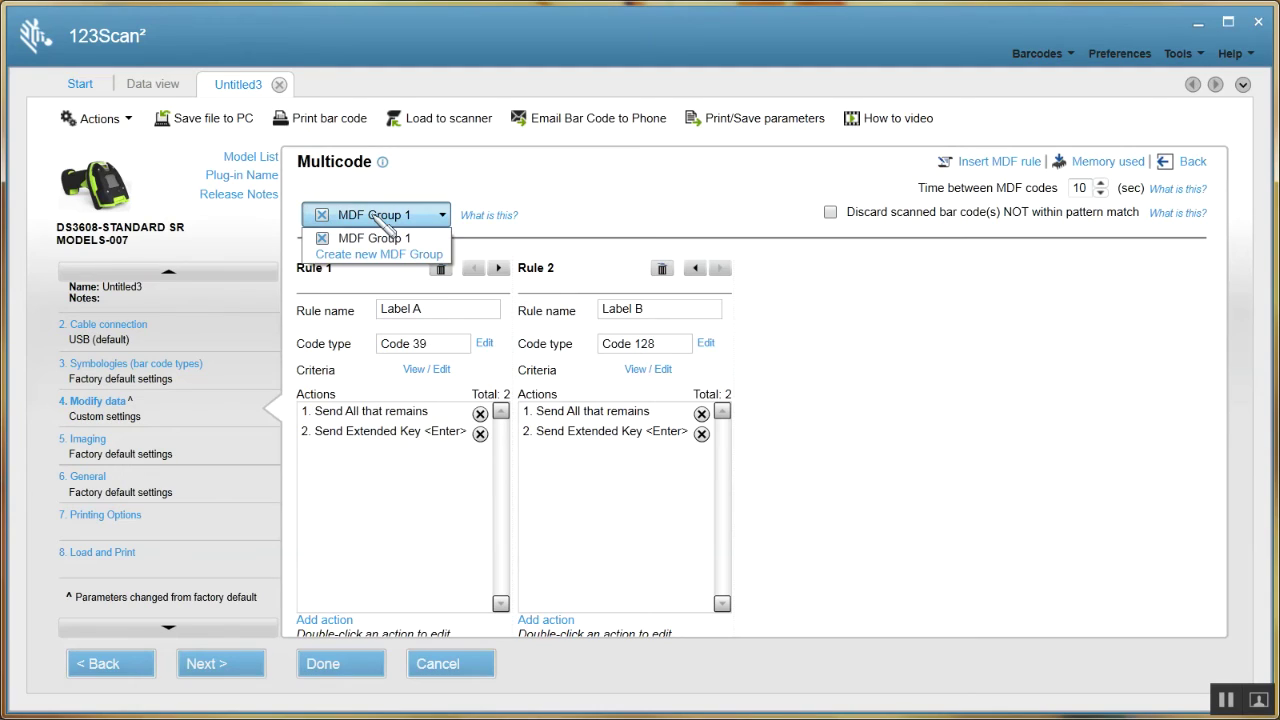
left_click(380, 254)
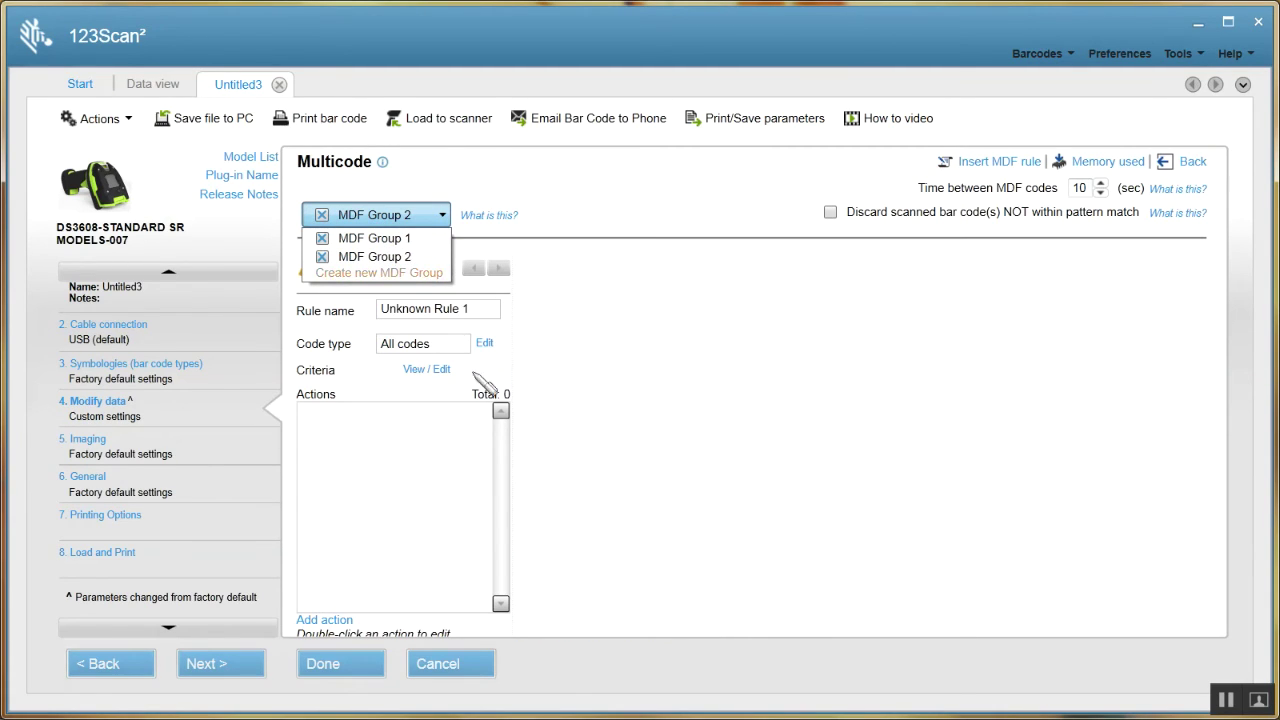
left_click(609, 388)
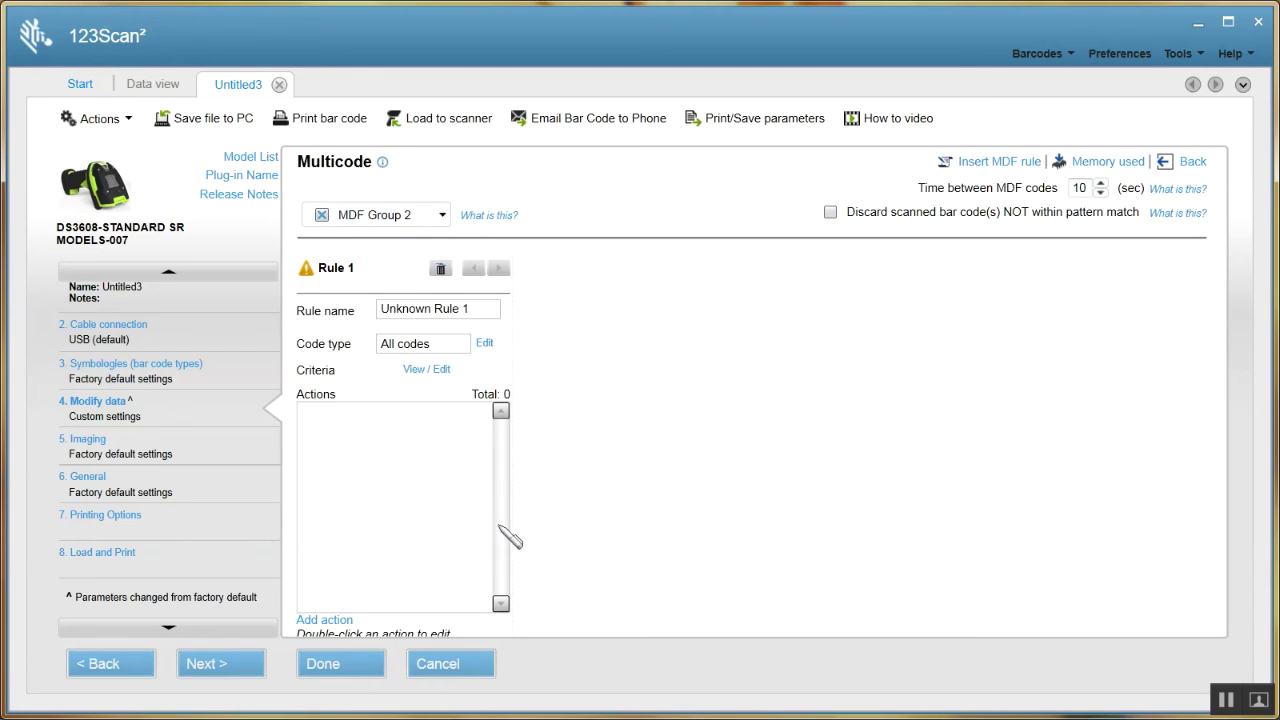
left_click(380, 224)
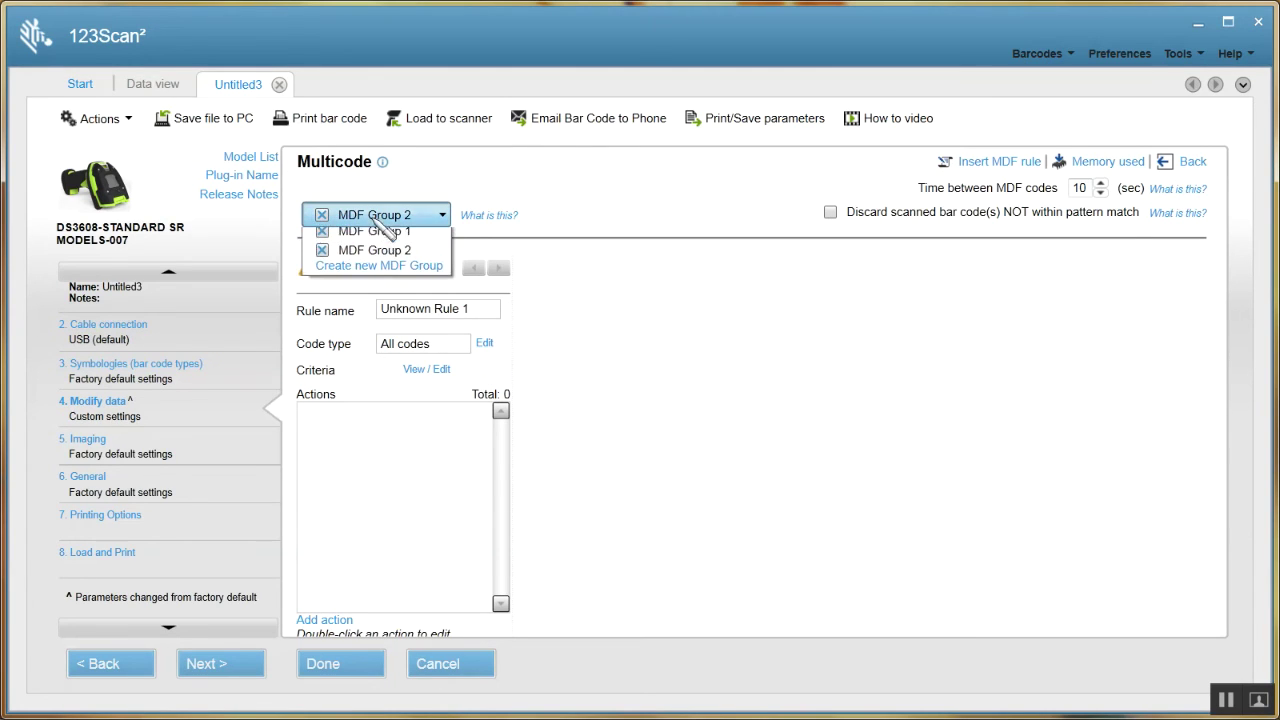
left_click(386, 237)
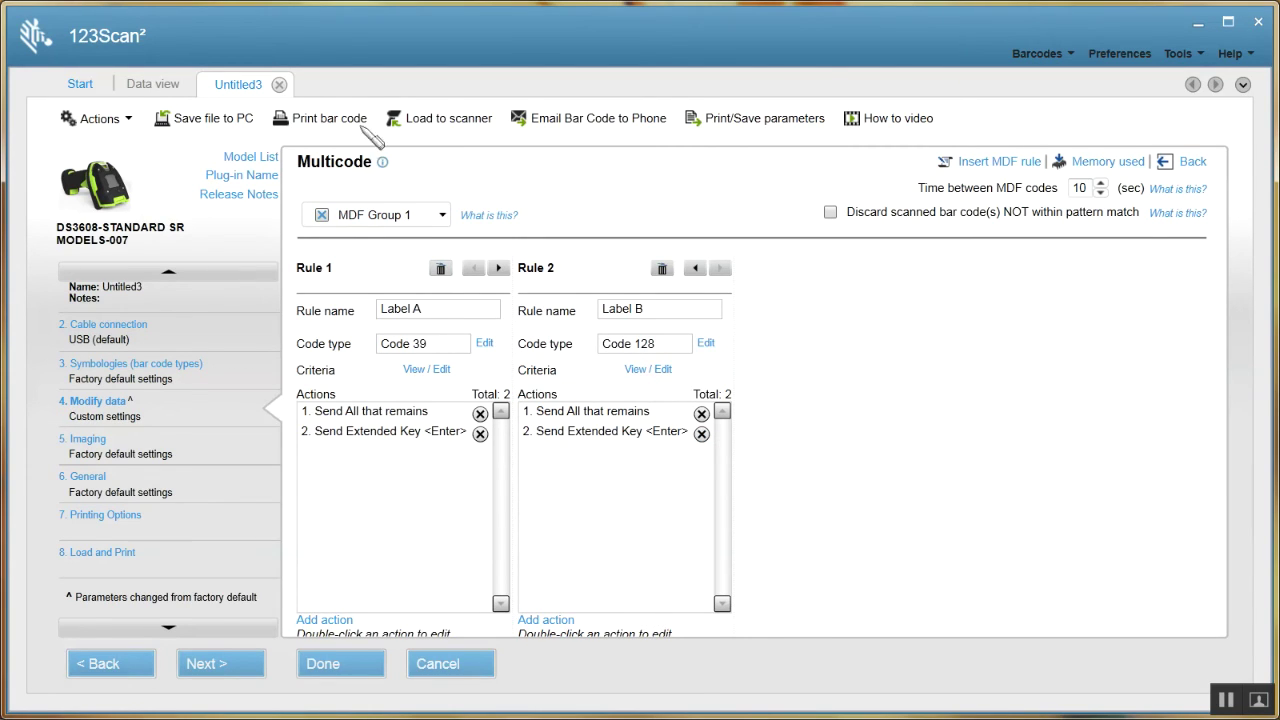
Step: Load the finished configuration onto the compatible DS3608 scanner found in the scanner list
left_click(436, 118)
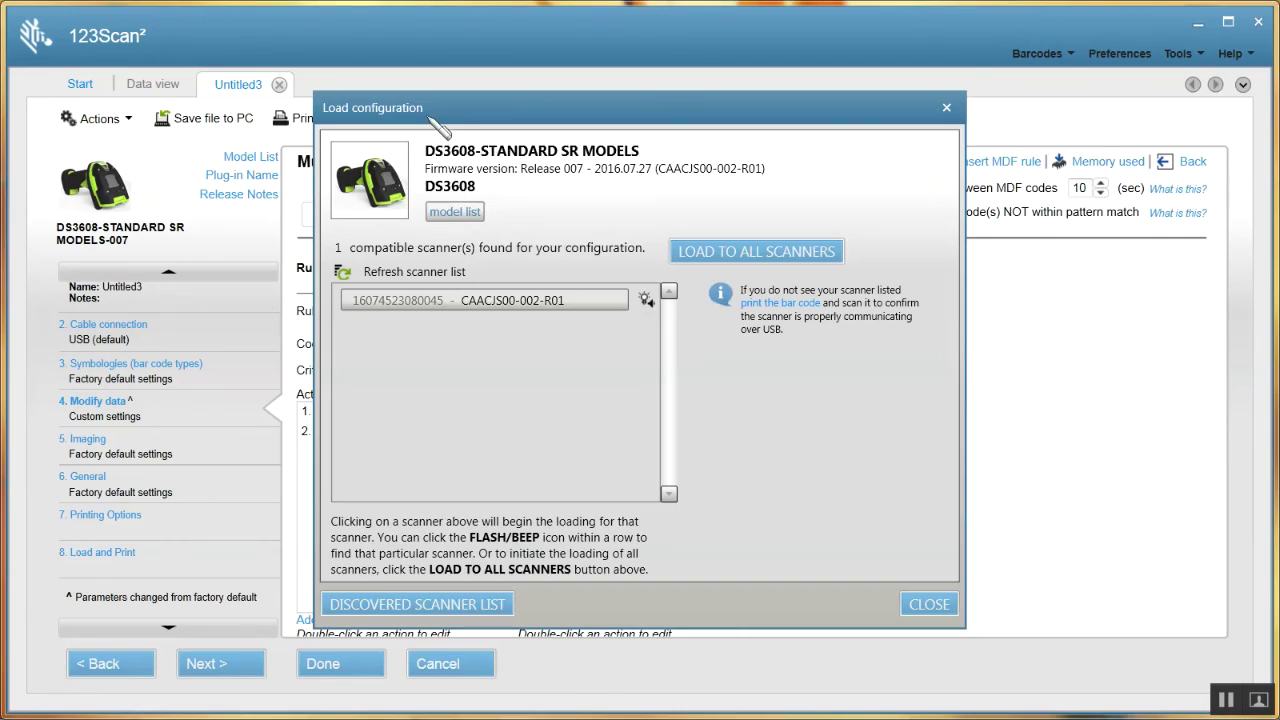
left_click(511, 313)
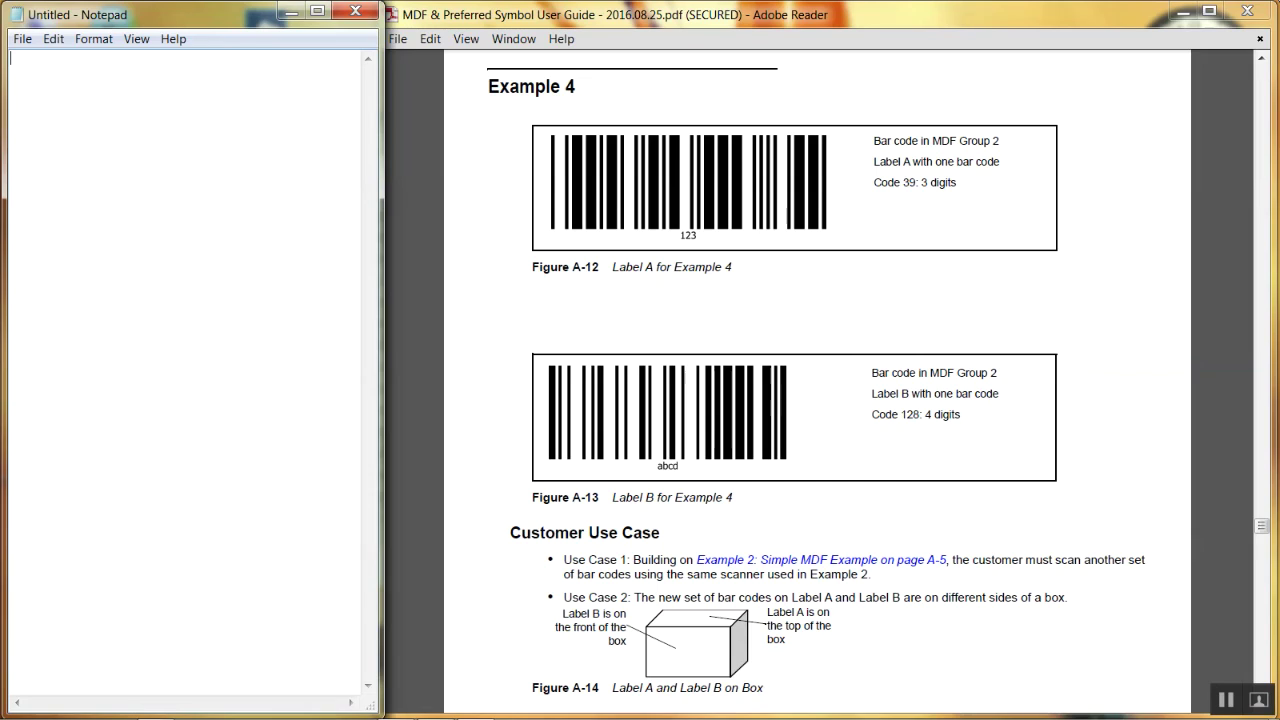
Step: In Notepad, enter 123 and abcd on separate lines twice, with a blank line between the two sets
type("123 ")
type("abcd")
key("Return")
key("Return")
key("Return")
type("123 abcd")
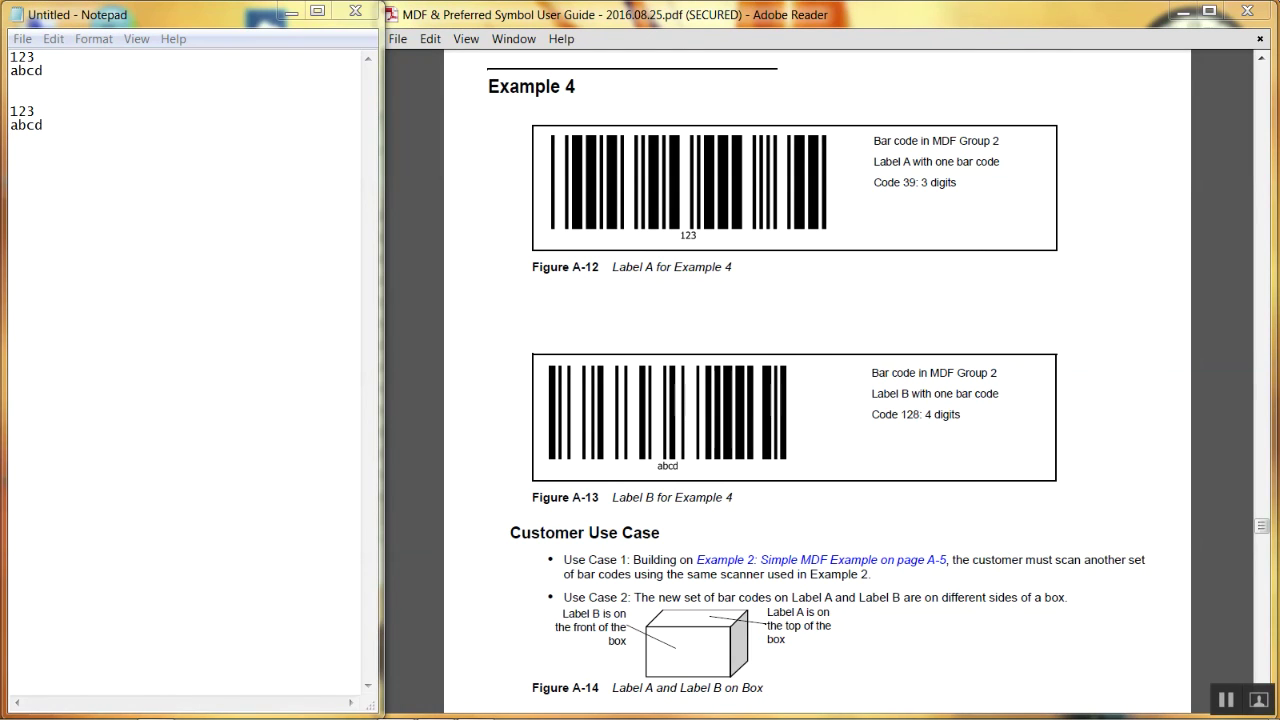